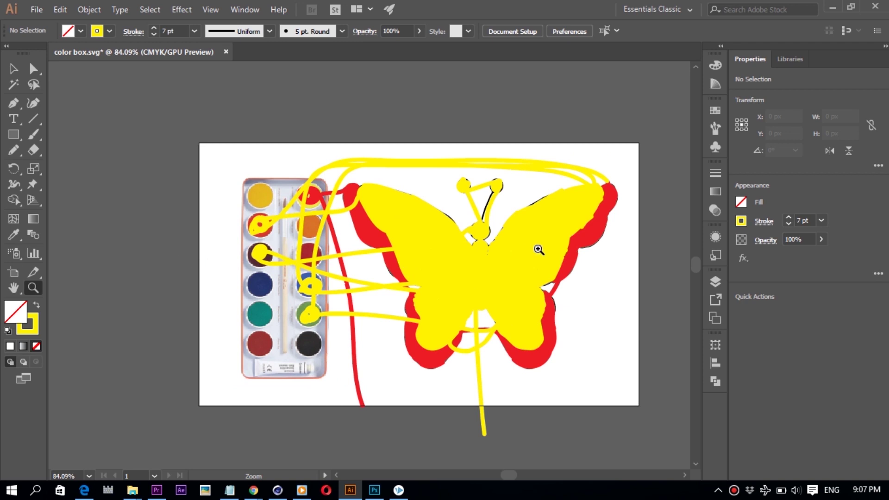
left_click_drag(535, 213, 583, 293)
left_click_drag(473, 267, 451, 256)
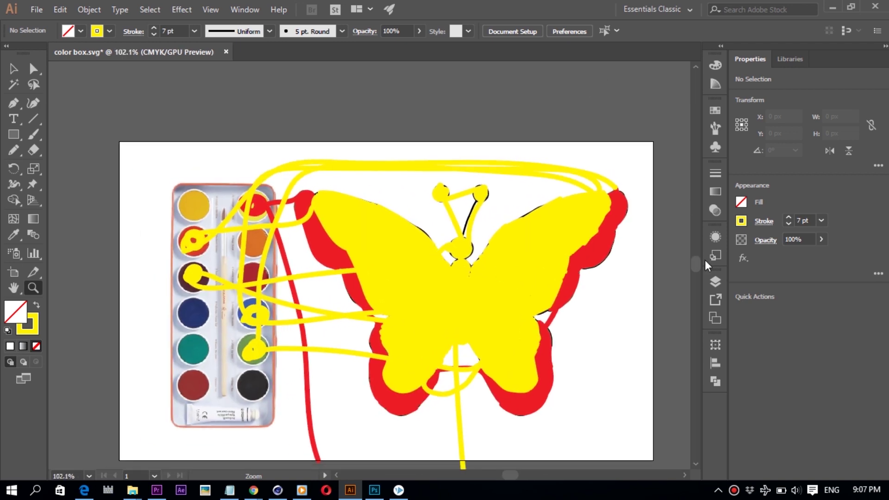
scroll(699, 273, "down", 2)
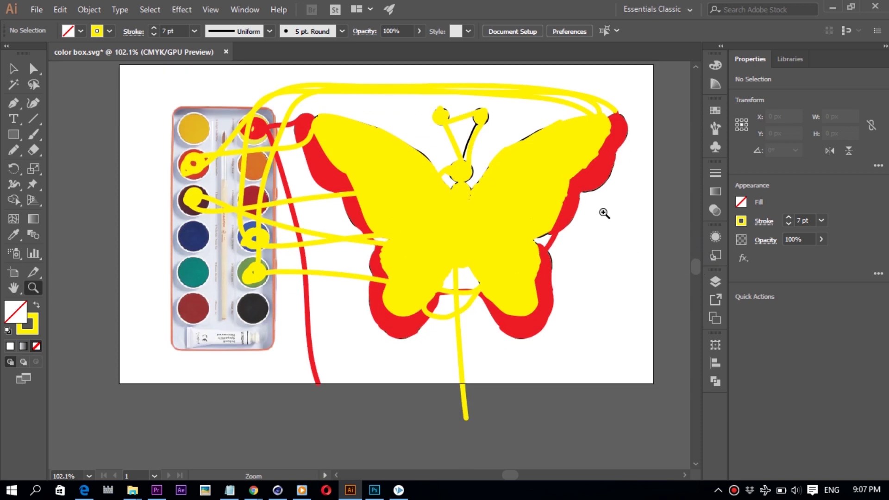
scroll(546, 216, "up", 1)
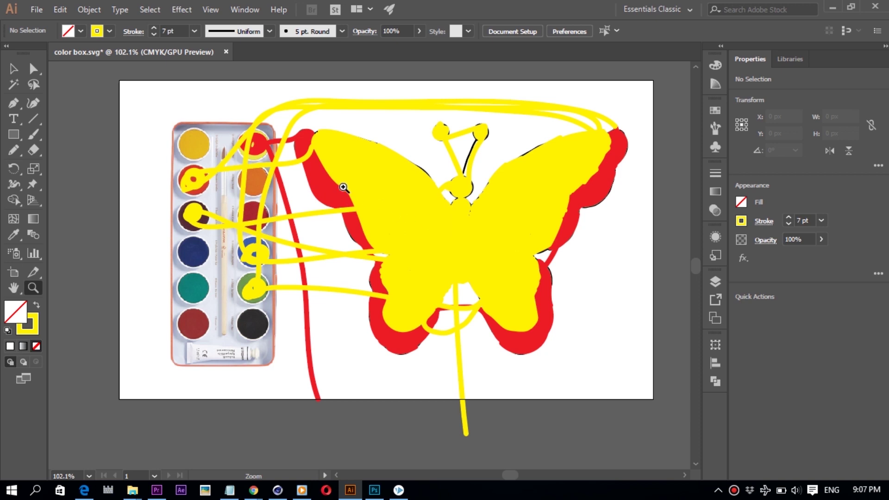
left_click(13, 149)
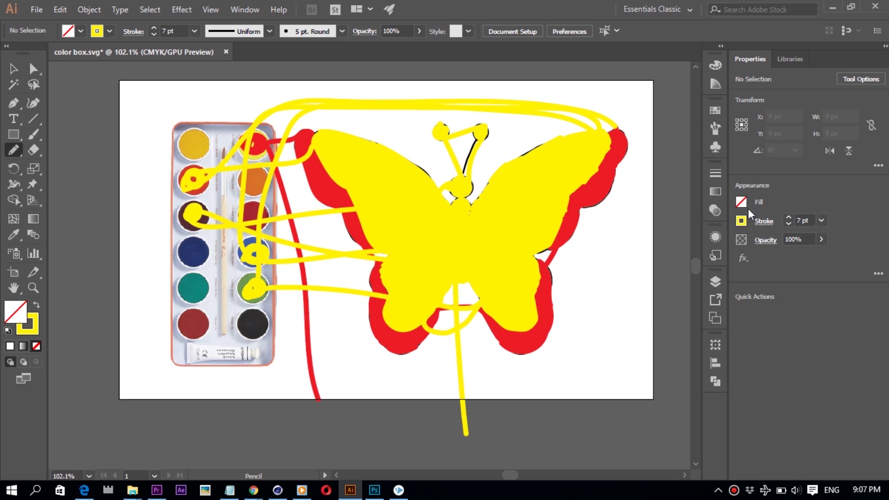
left_click(764, 222)
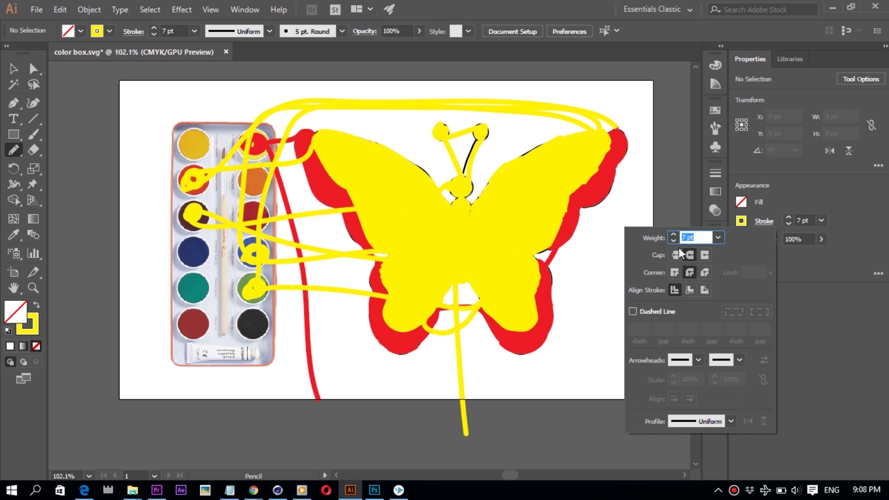
key("Escape")
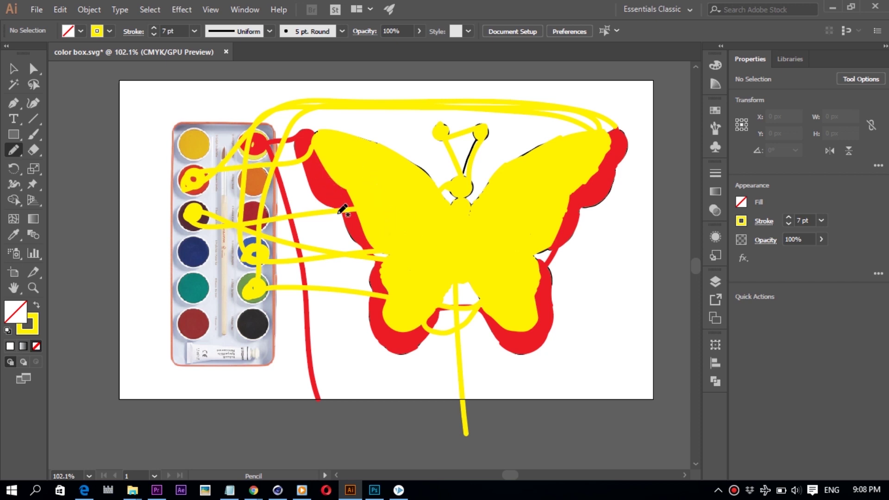
Unlock Layer 1, Layer 2 and Layer 3
key("v")
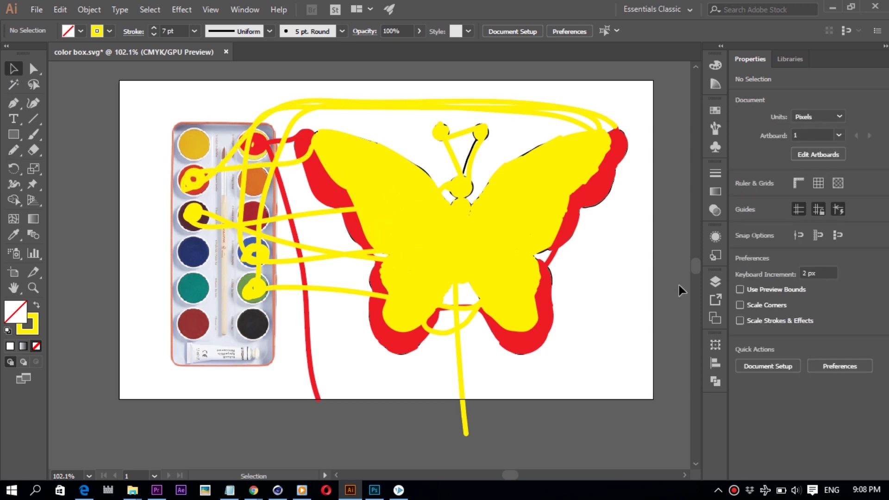
left_click(715, 286)
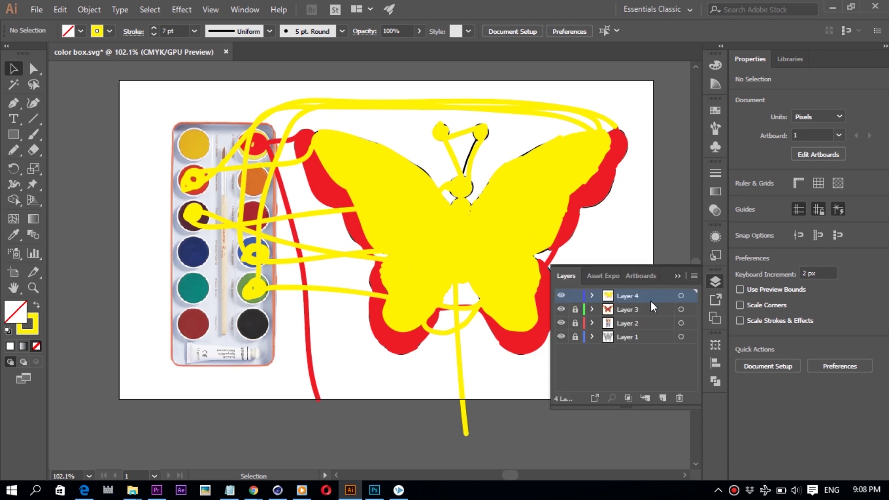
left_click(575, 323)
left_click(575, 310)
left_click(639, 365)
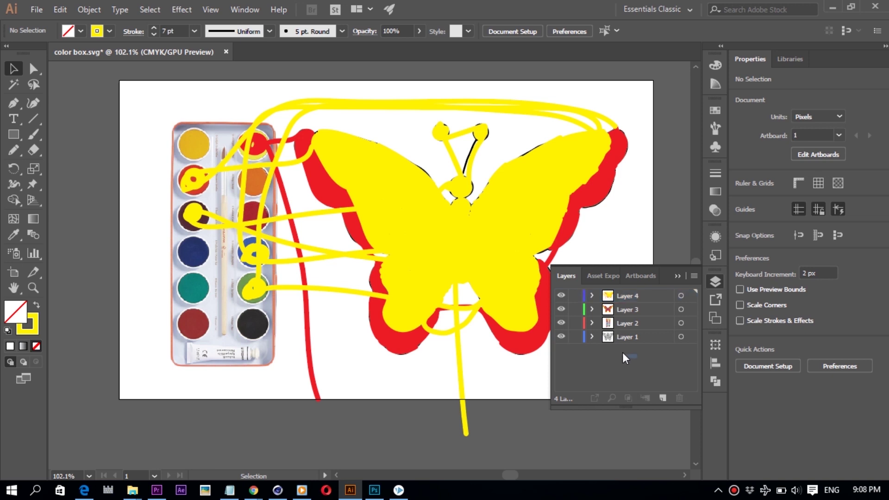
Delete Layer 1 with the butterfly outline and Layer 2 with the paint box, including their artwork
left_click(626, 337)
left_click(616, 324, "shift")
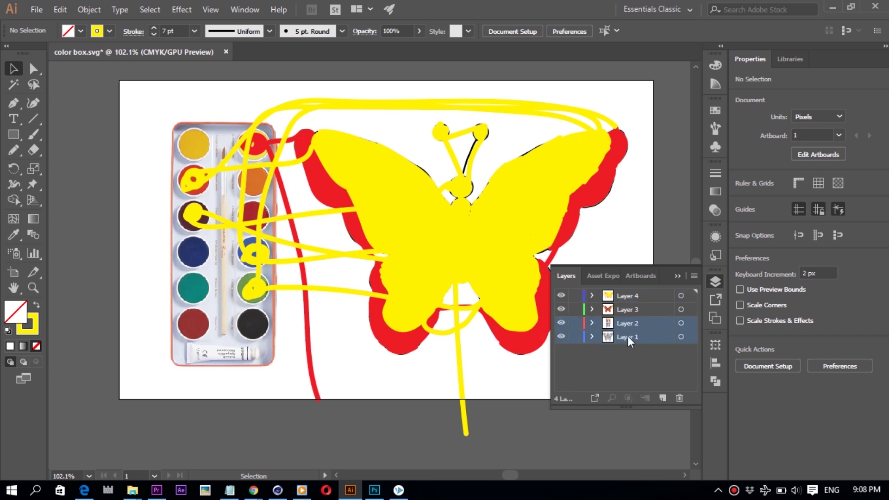
left_click(613, 360)
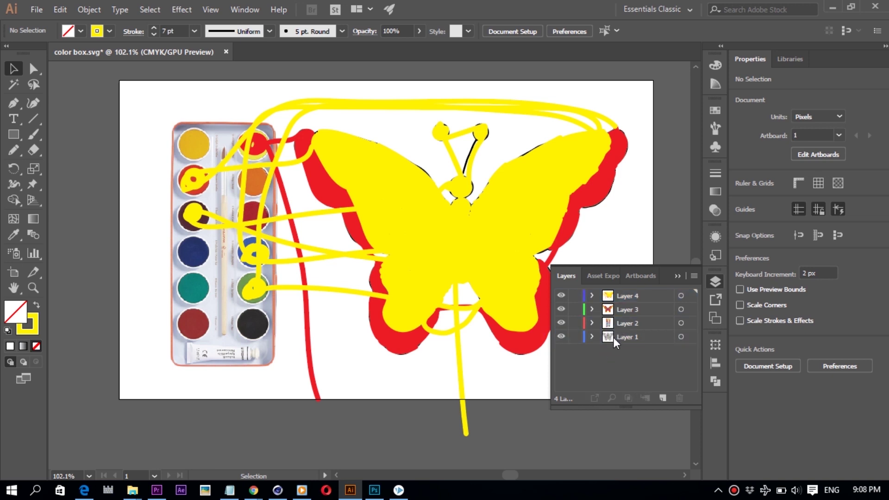
left_click(616, 338)
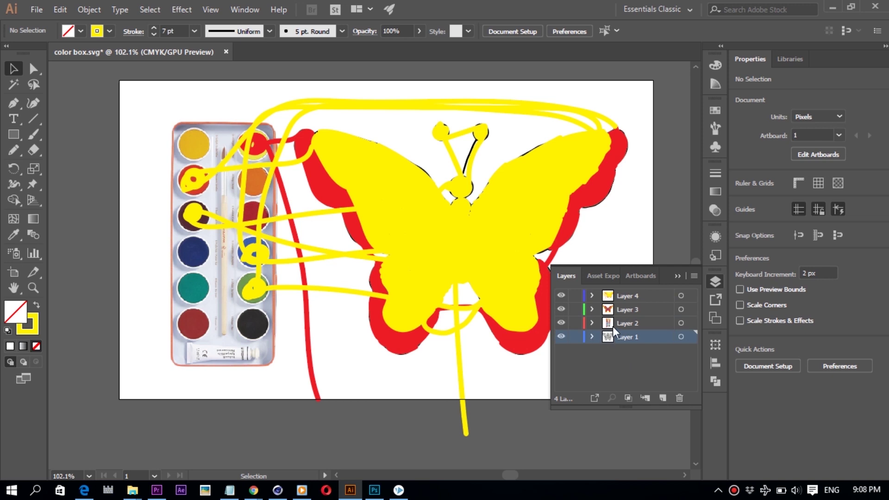
left_click(614, 326)
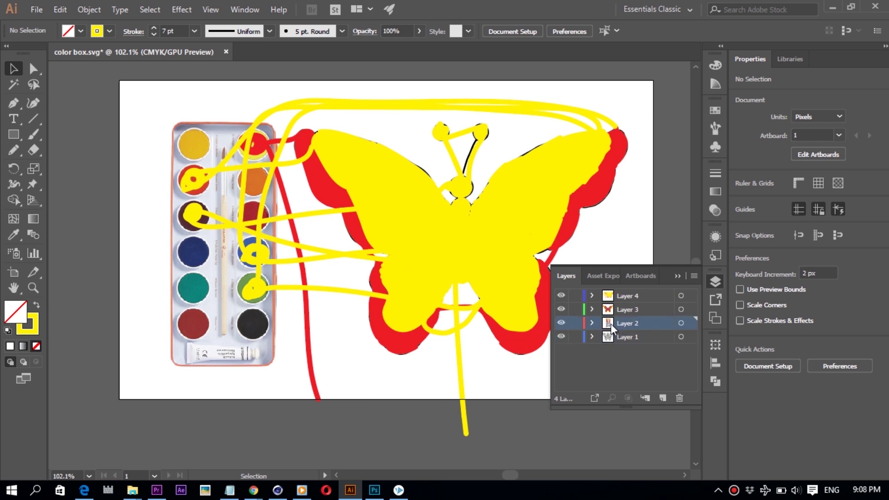
left_click(625, 337)
left_click(680, 398)
left_click(501, 268)
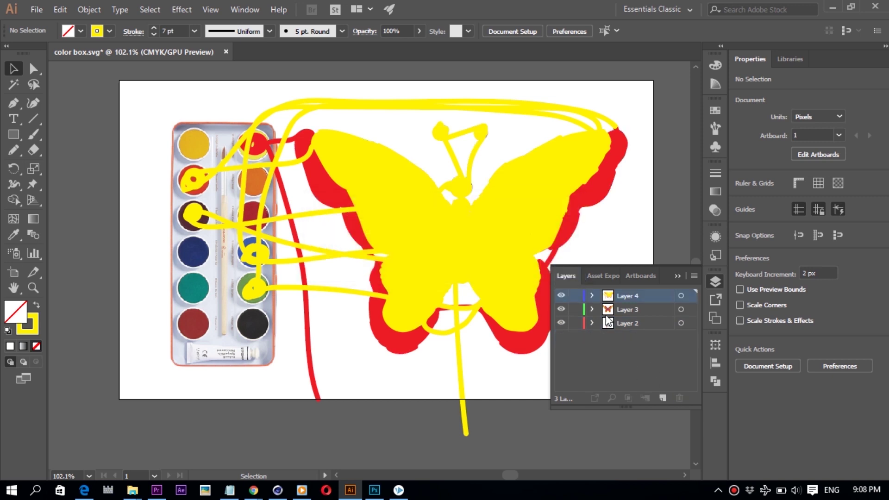
left_click(680, 399)
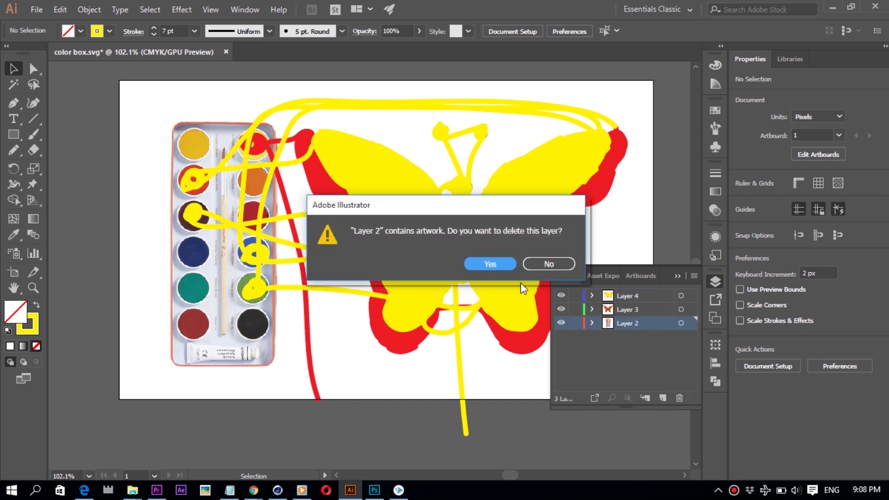
left_click(493, 267)
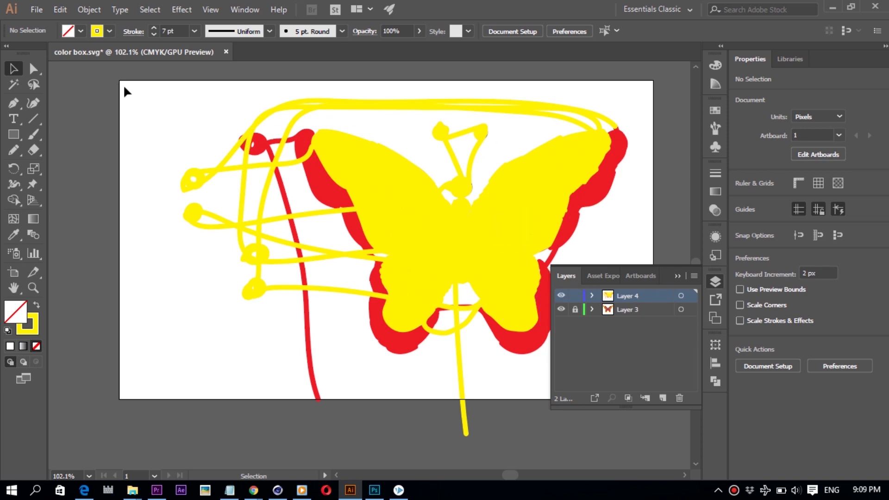
Select all the freehand yellow and red strokes covering the butterfly and set their opacity to 0%
mouse_move(104, 73)
left_mouse_down()
mouse_move(361, 160)
mouse_move(586, 201)
mouse_move(632, 345)
mouse_move(651, 442)
left_mouse_up()
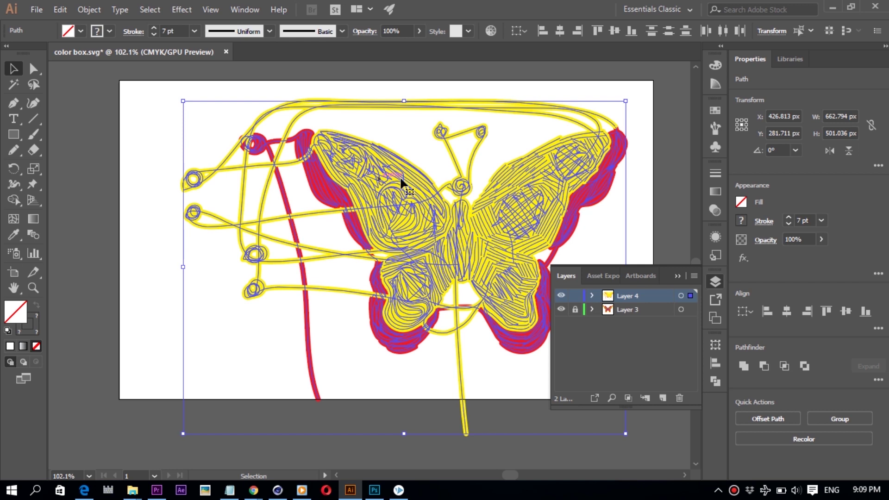
left_click(822, 240)
left_click_drag(818, 260, 771, 261)
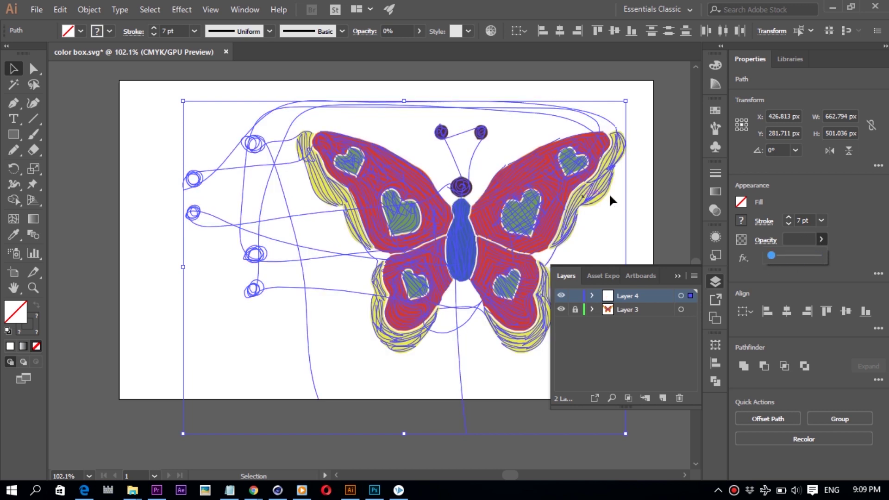
left_click(679, 277)
left_click(113, 140)
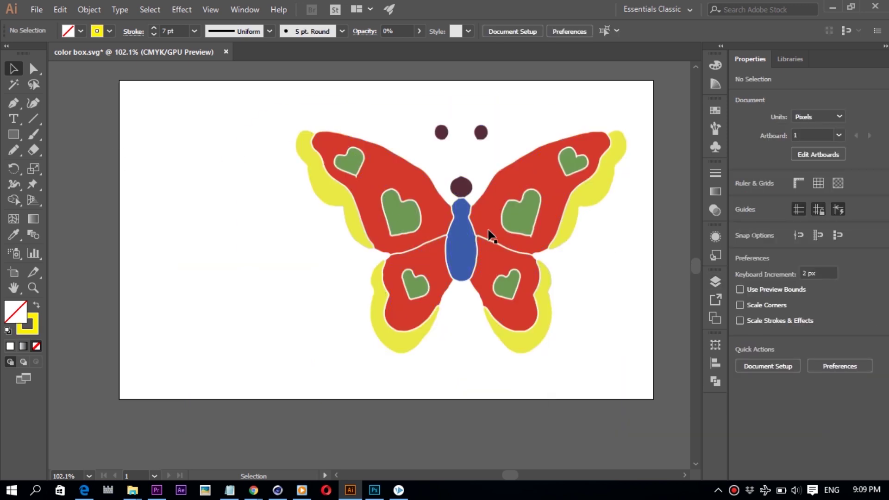
Save the document as an SVG file named butterfly colors in the edition folder, keeping the default SVG options
left_click(33, 10)
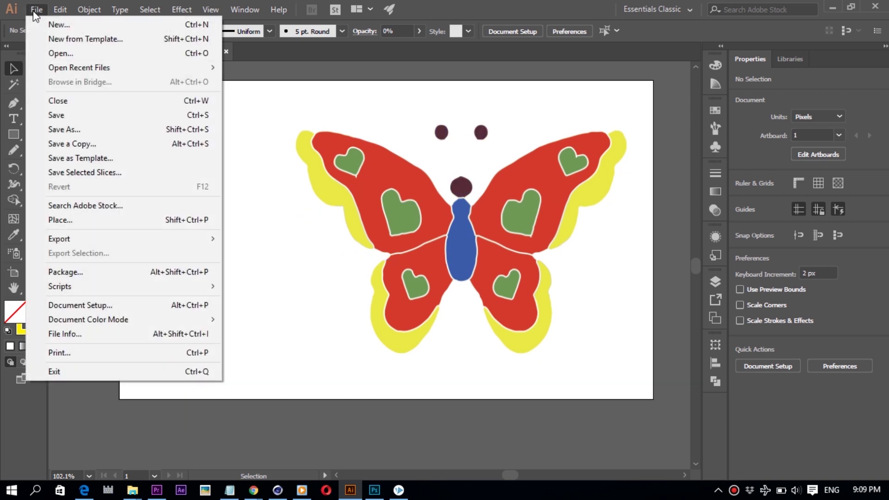
mouse_move(76, 244)
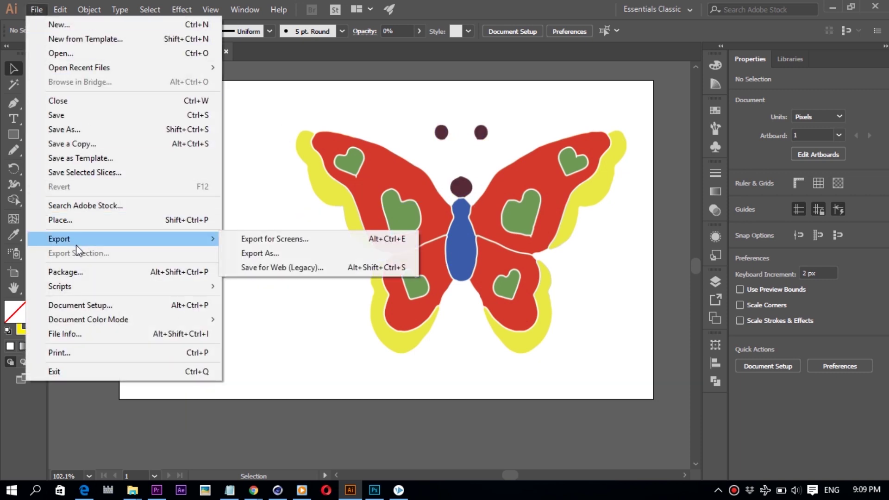
left_click(66, 130)
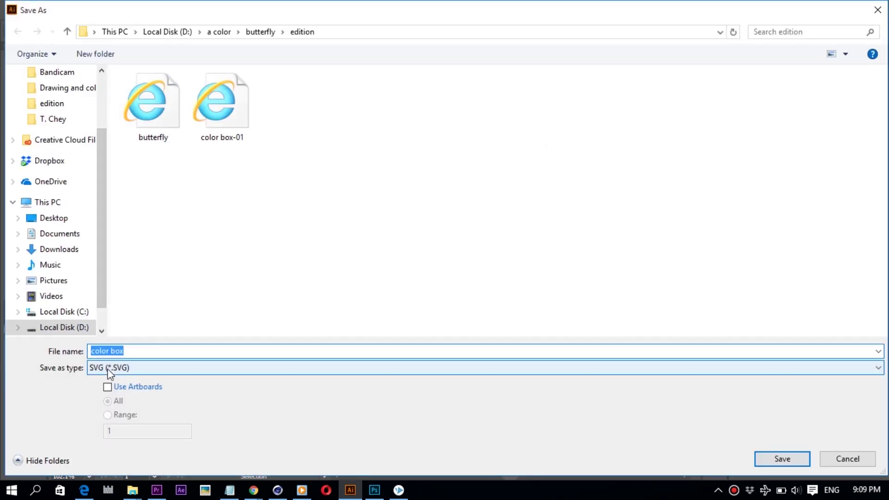
left_click(139, 351)
left_click_drag(169, 351, 61, 351)
type("butterf")
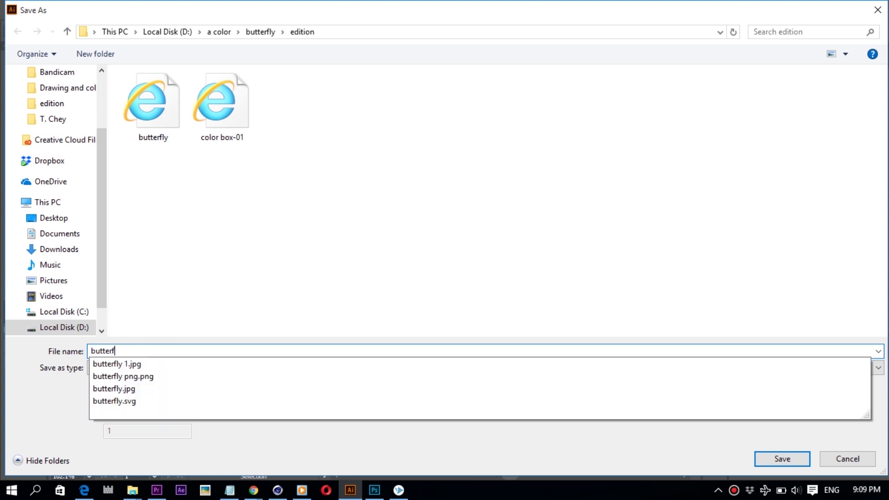
type("ly col")
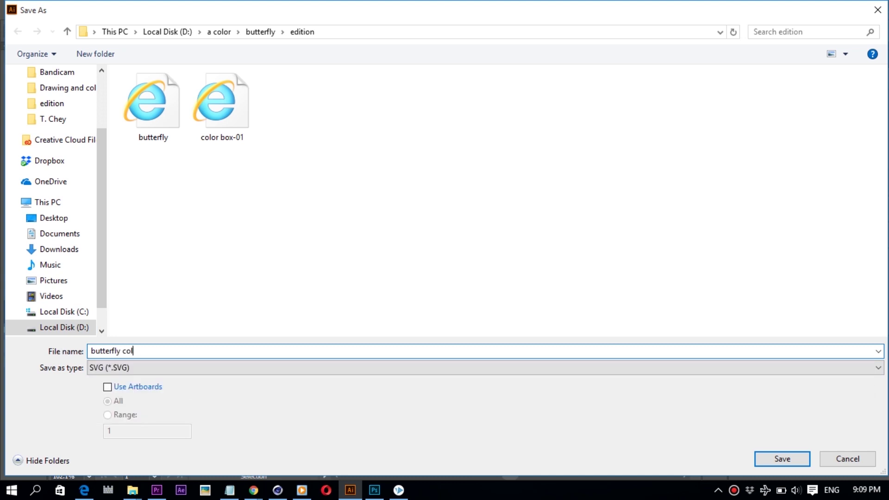
key("Return")
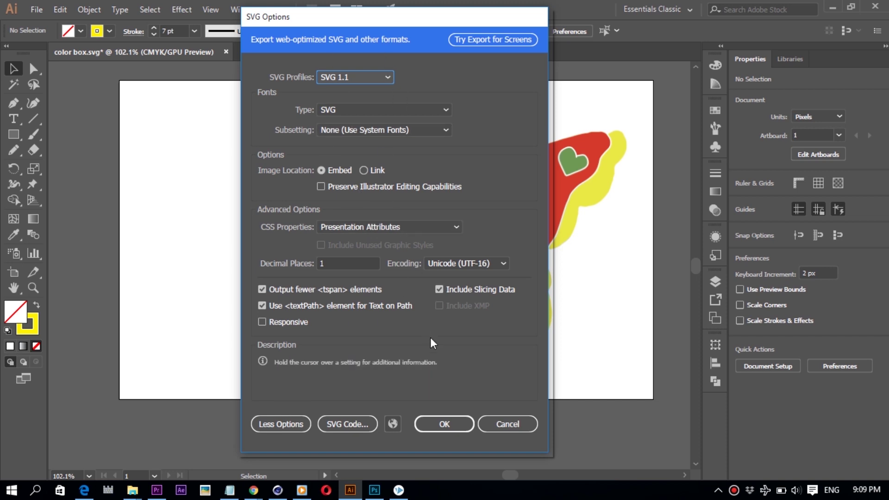
left_click(445, 424)
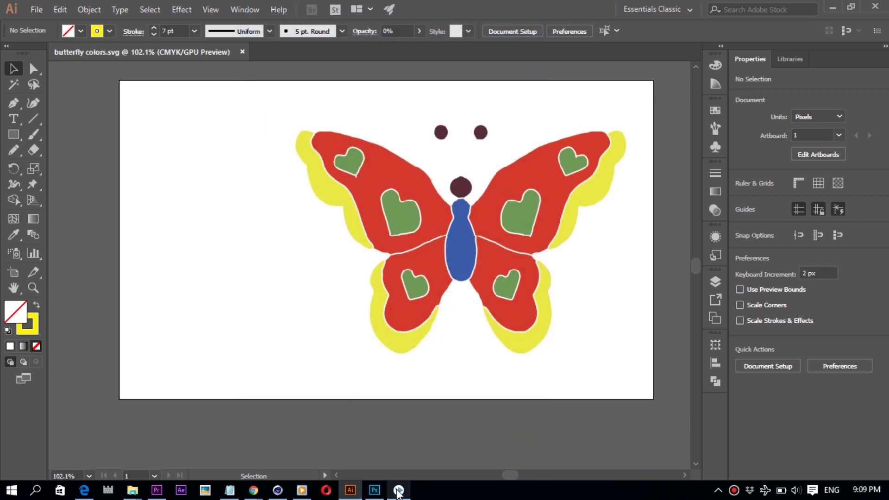
Switch to VideoScribe and create a new blank scribe
left_click(399, 490)
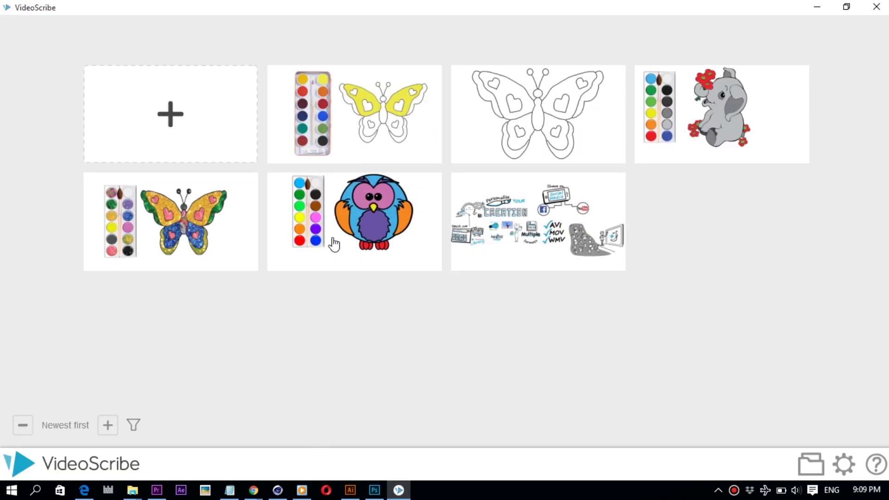
left_click(175, 114)
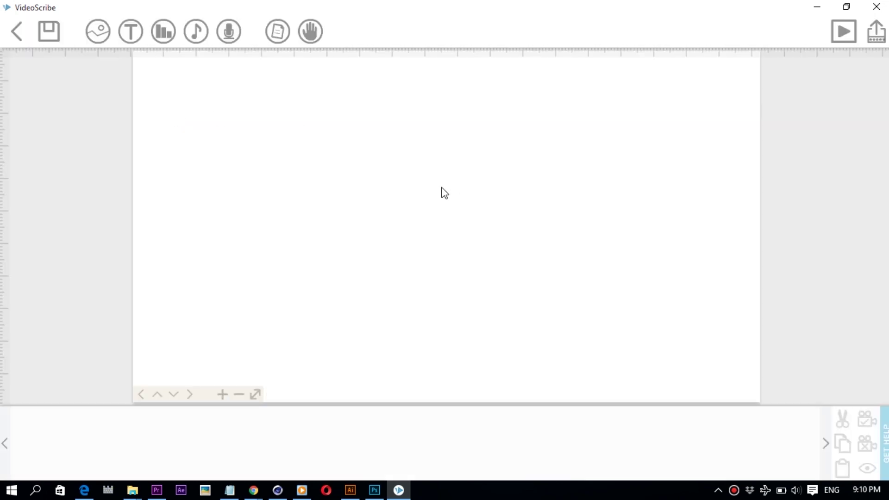
Import the paint box image from the edition folder onto the canvas and preview its drawing animation
left_click(98, 38)
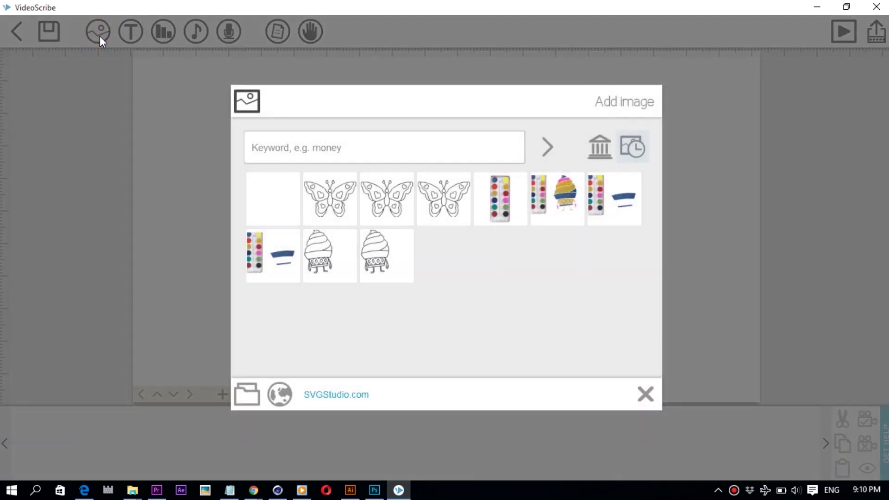
left_click(247, 399)
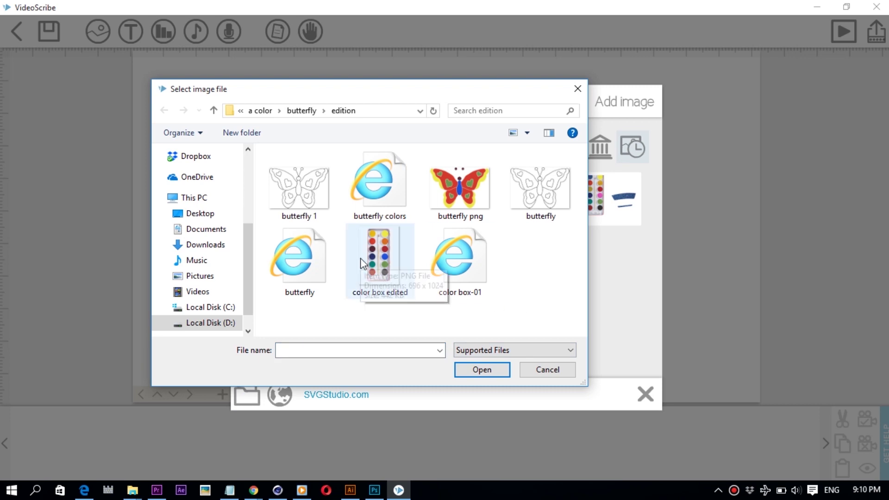
left_click(307, 272)
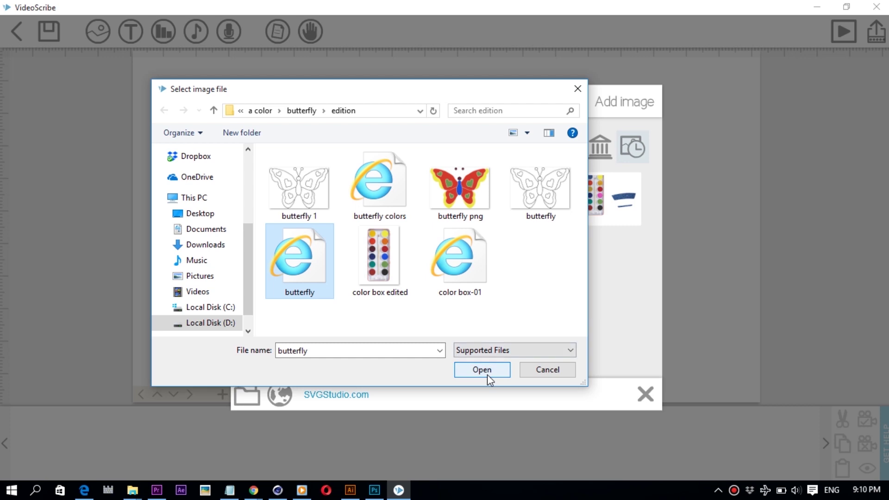
left_click(472, 373)
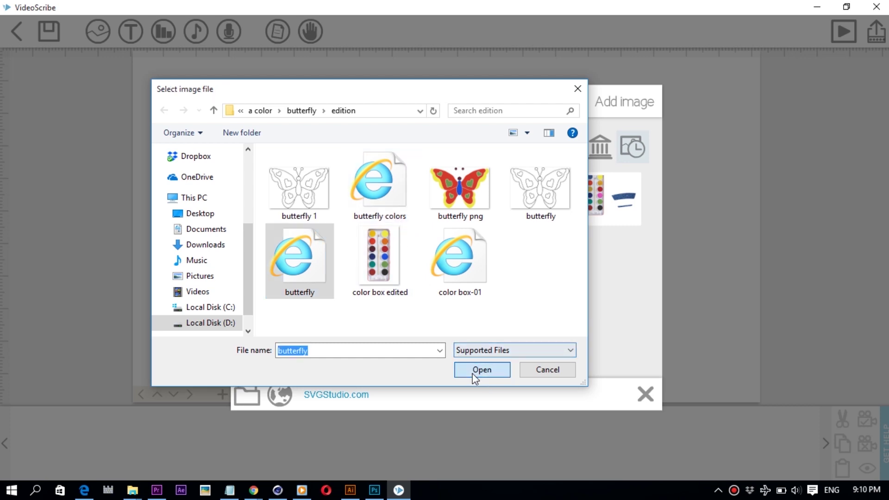
left_click(383, 272)
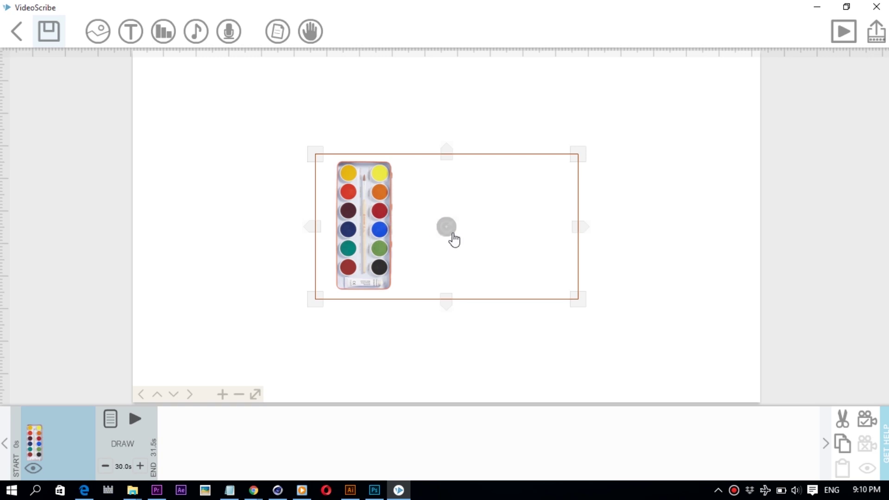
left_click(134, 415)
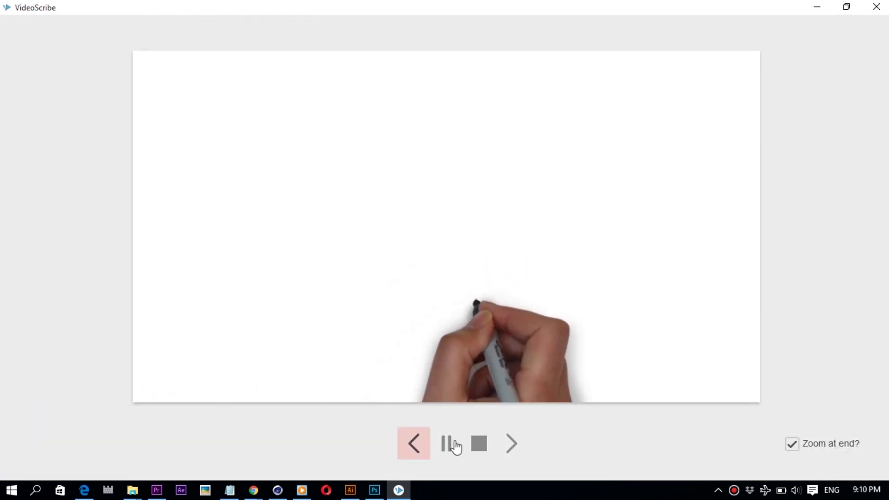
left_click(484, 452)
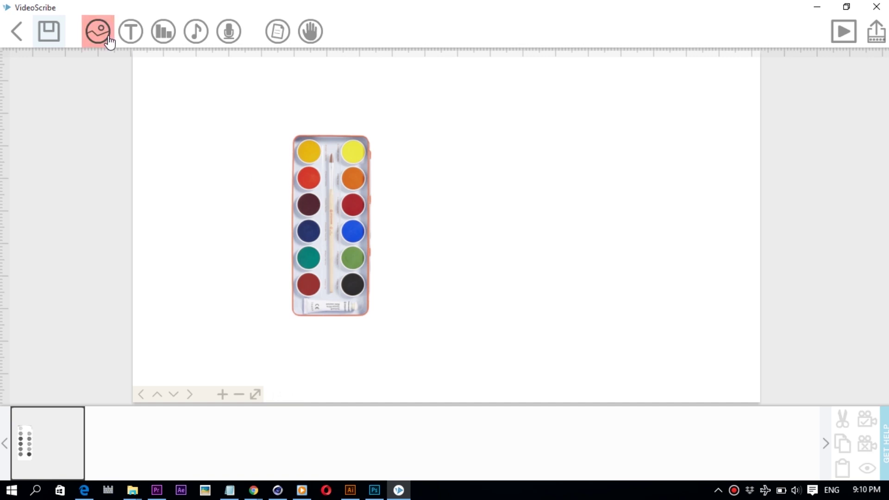
Delete the paint box image from the scribe
left_click(405, 229)
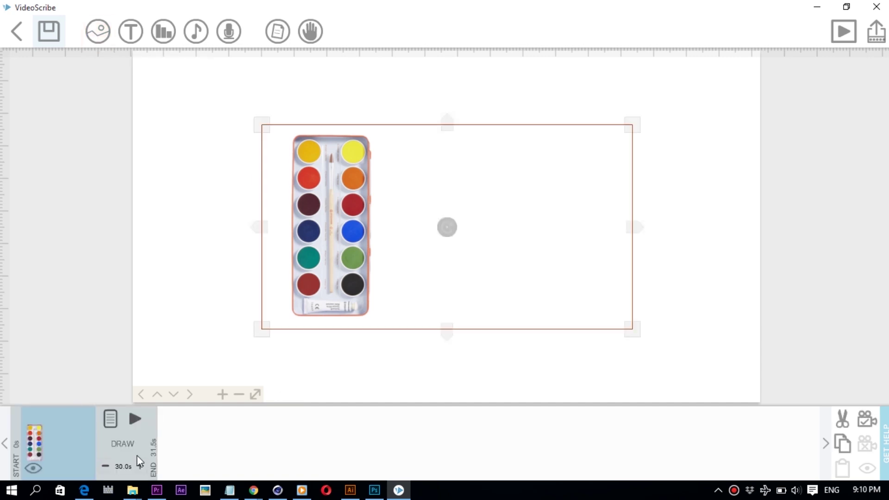
left_click(110, 418)
left_click(375, 387)
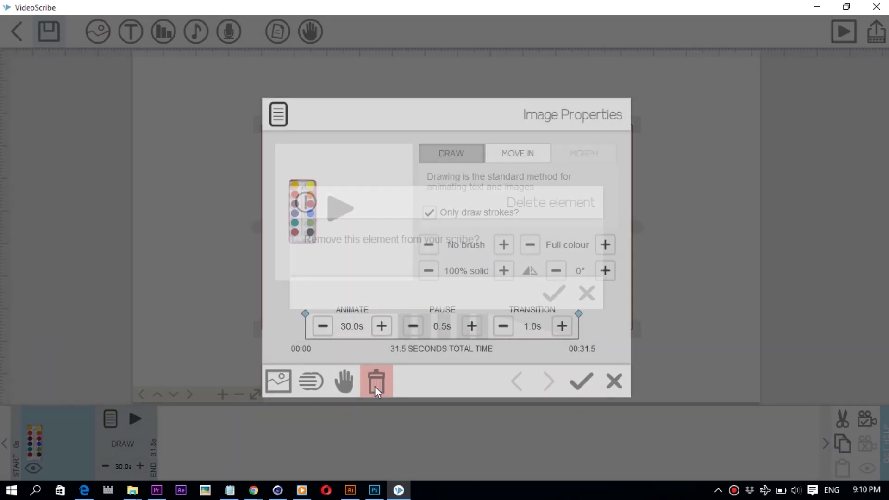
left_click(554, 293)
Import the butterfly SVG from the edition folder onto the empty canvas
left_click(92, 31)
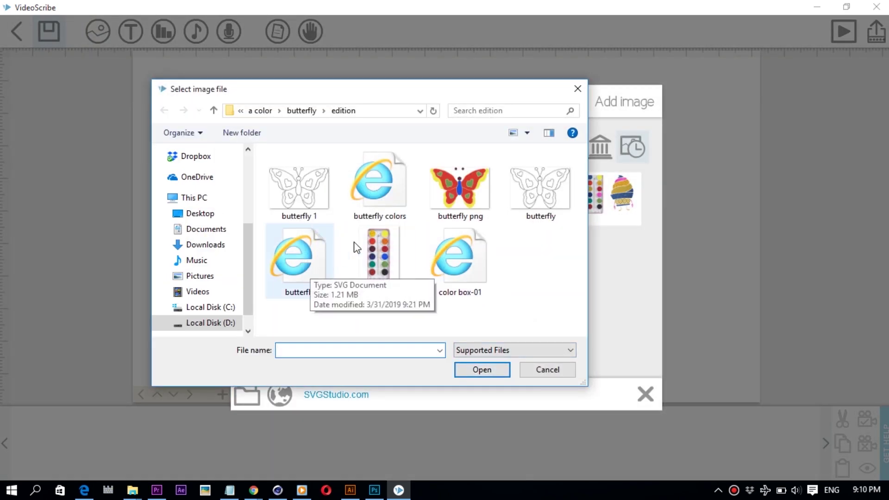
left_click(339, 114)
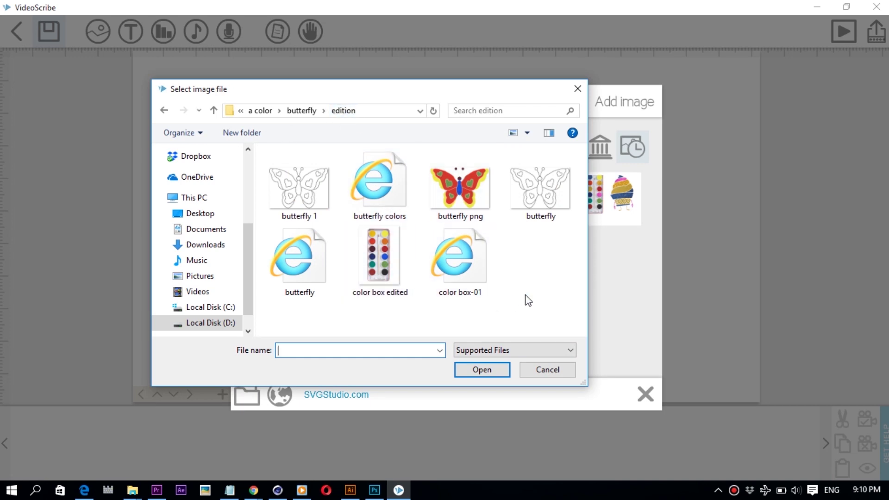
left_click(304, 262)
left_click(476, 371)
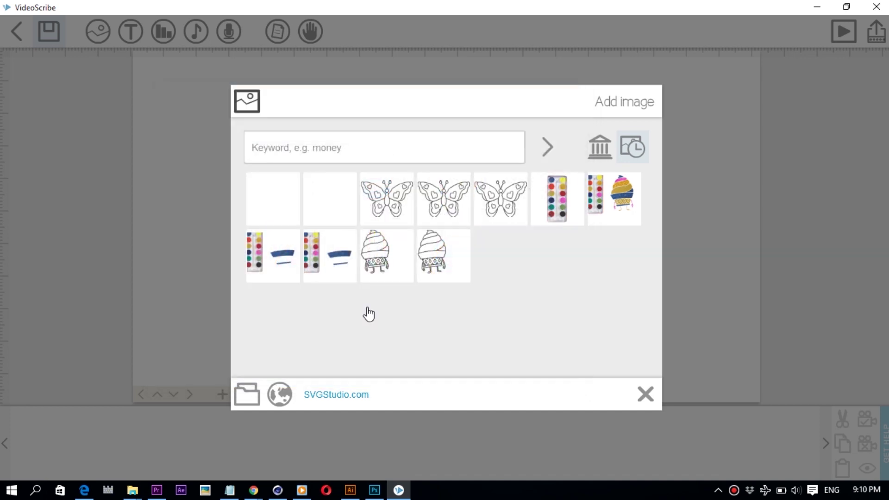
left_click(347, 268)
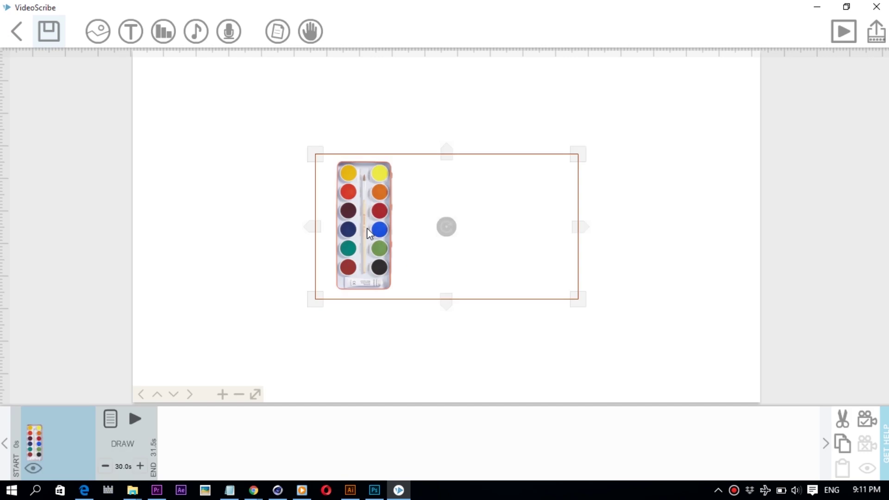
Check the properties of the newly imported image and delete it from the scribe
left_click(110, 420)
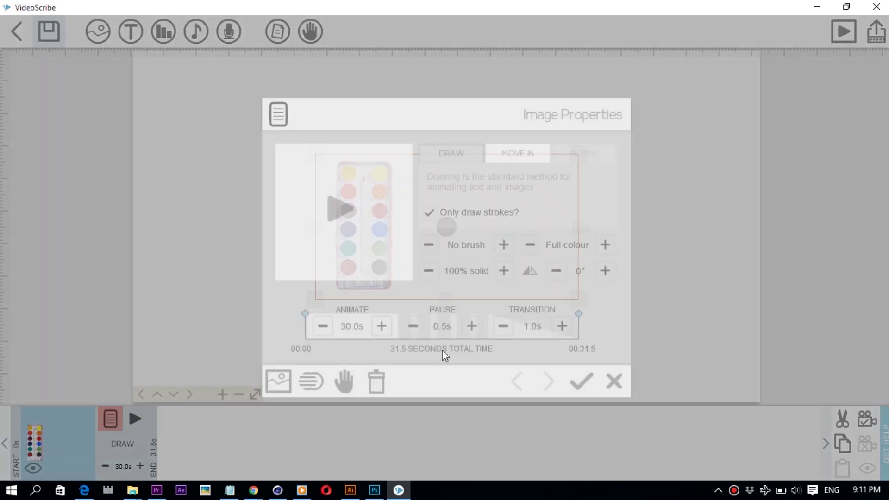
left_click(614, 381)
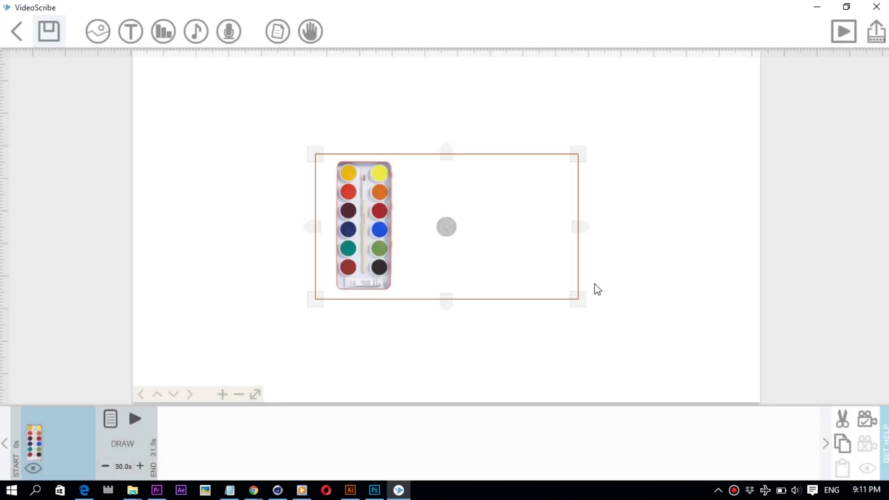
left_click(110, 419)
left_click(554, 293)
Switch to Illustrator and, with the layer list shown, undo the stroke transparency and layer removals to restore all four layers
left_click(348, 492)
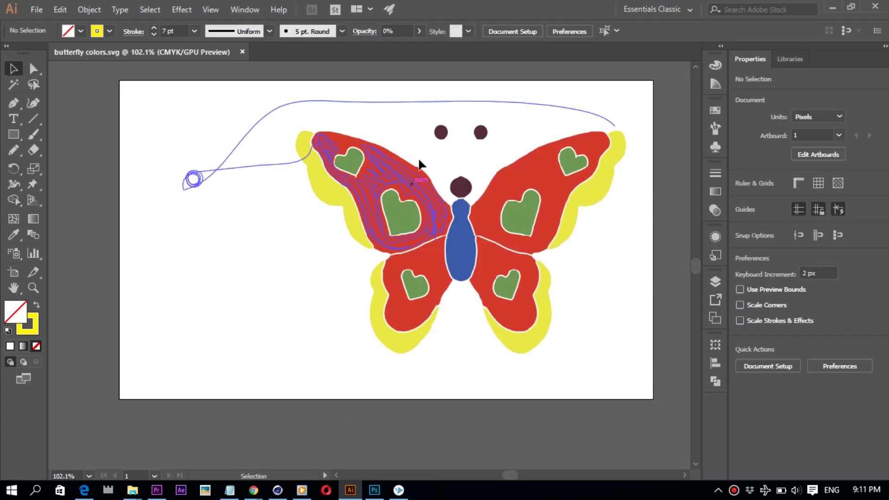
left_click(718, 286)
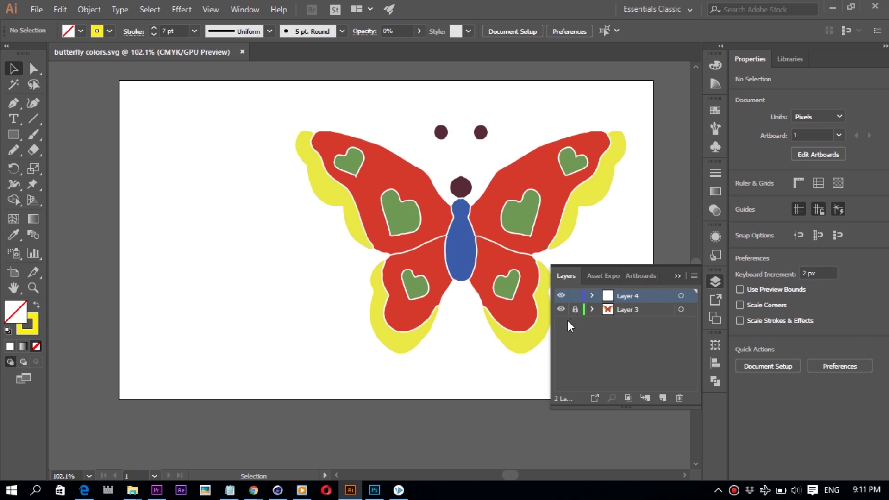
key("ctrl+z")
key("ctrl+z")
key("ctrl+z")
key("ctrl+z")
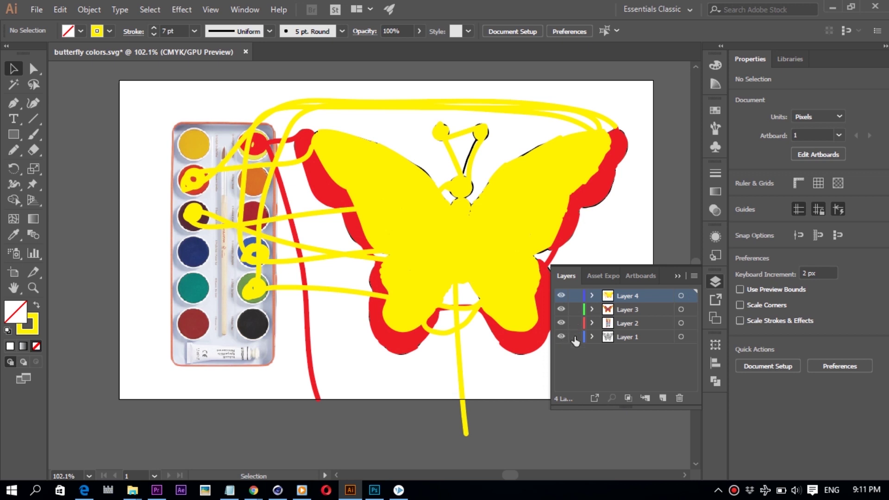
Delete Layer 2, Layer 3 and Layer 4, keeping only the butterfly outline on Layer 1
left_click(636, 324)
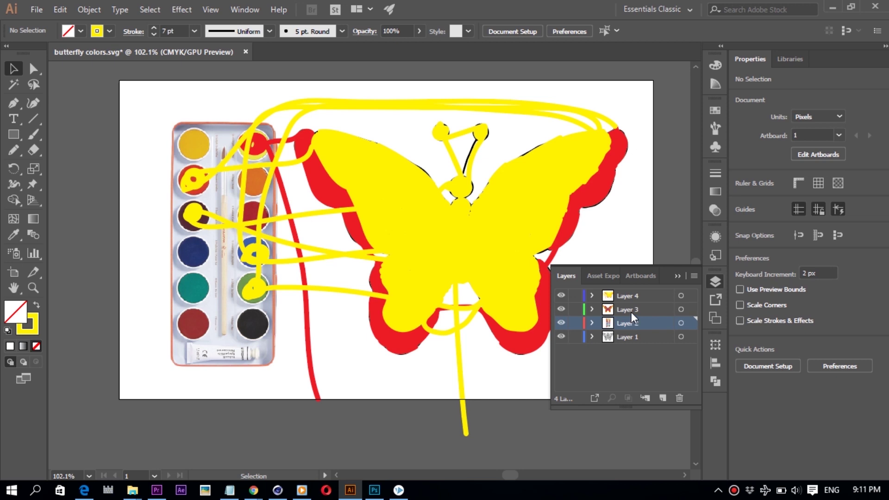
left_click(631, 310, "shift")
left_click(631, 296, "shift")
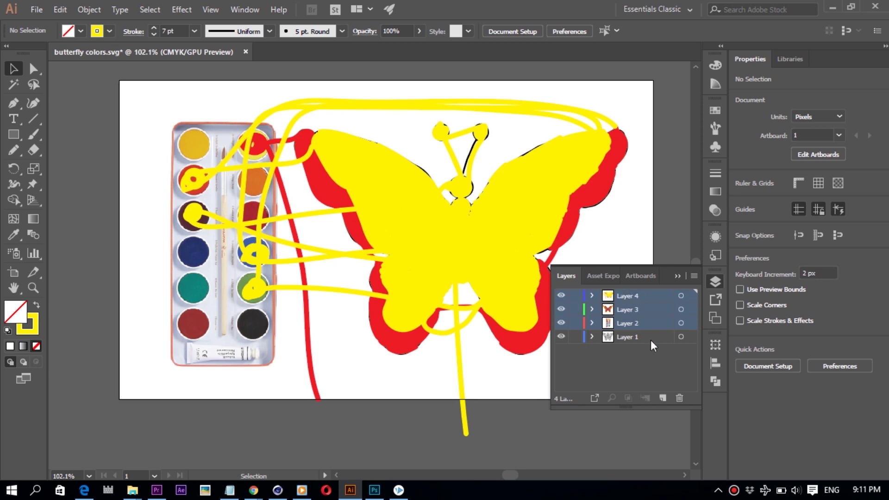
left_click(680, 400)
left_click(487, 262)
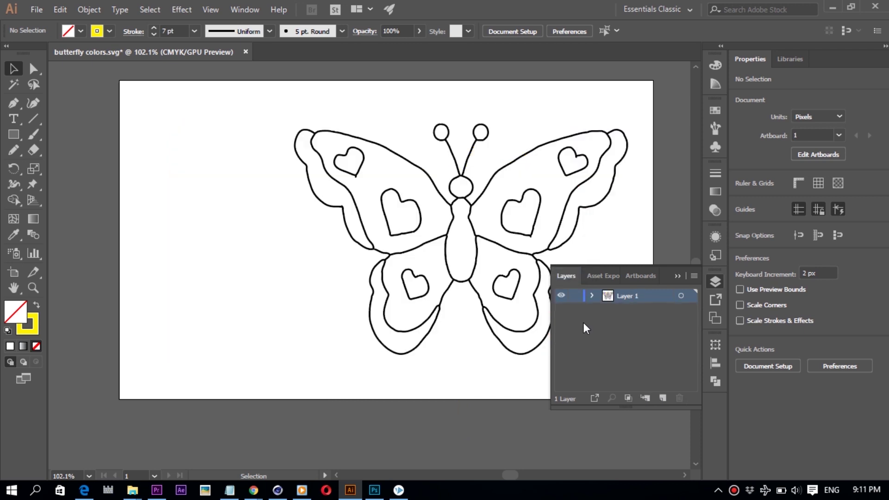
left_click(592, 297)
left_click(592, 296)
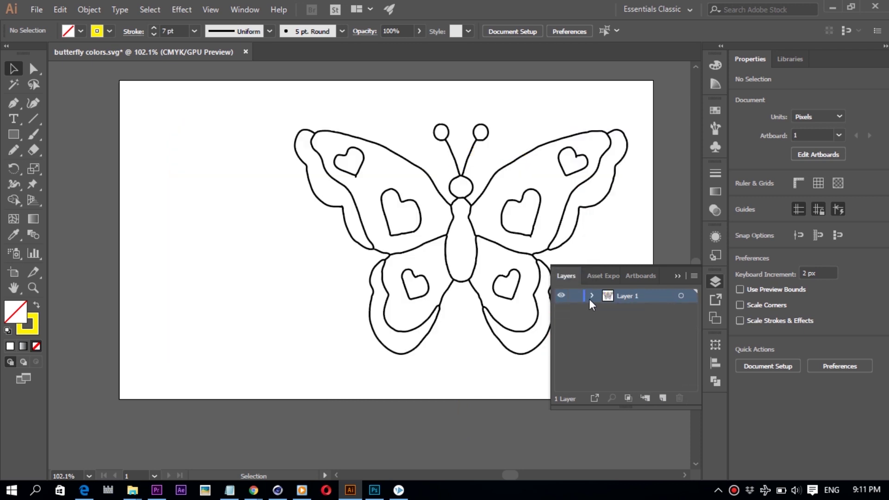
Save the outline as an SVG over the existing butterfly file in the edition folder, keeping the default SVG options
left_click(36, 10)
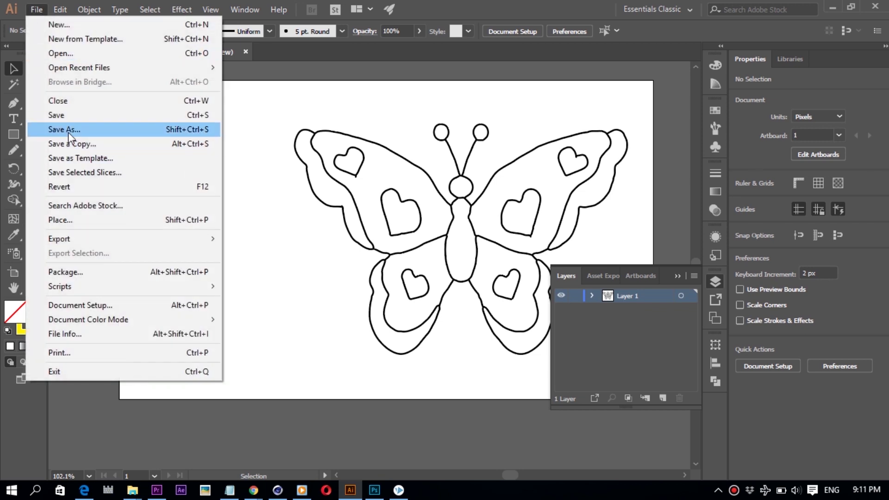
left_click(64, 130)
left_click(220, 120)
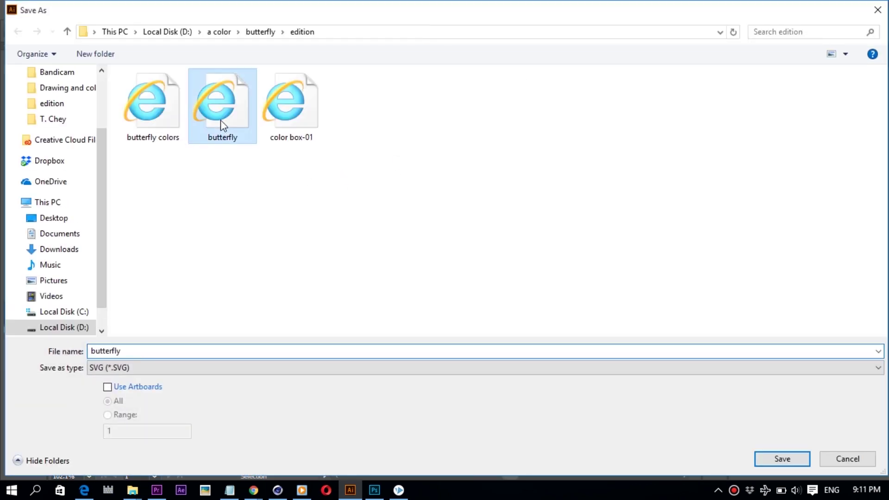
left_click(783, 457)
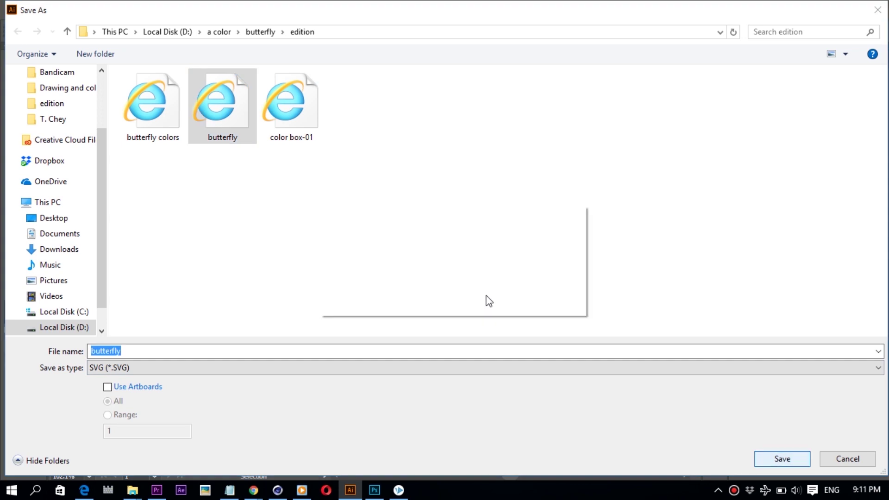
left_click(483, 296)
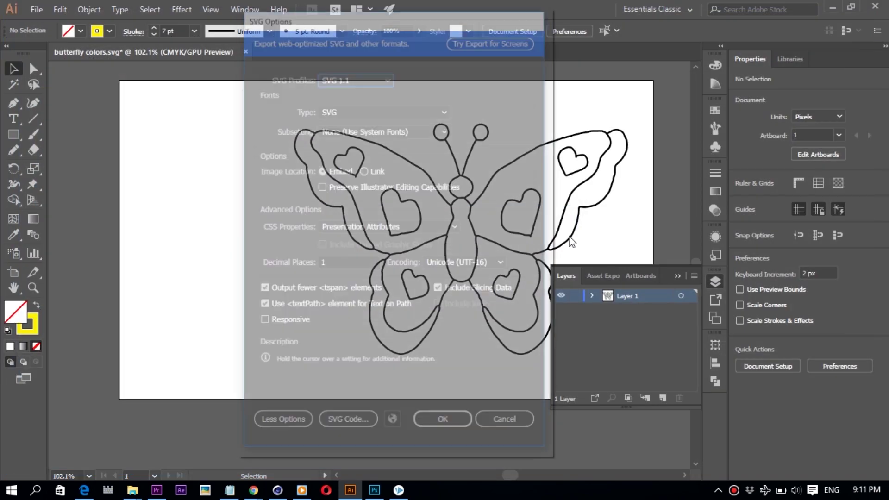
left_click(444, 423)
Switch to VideoScribe and import the butterfly outline SVG from the edition folder onto the canvas
left_click(399, 490)
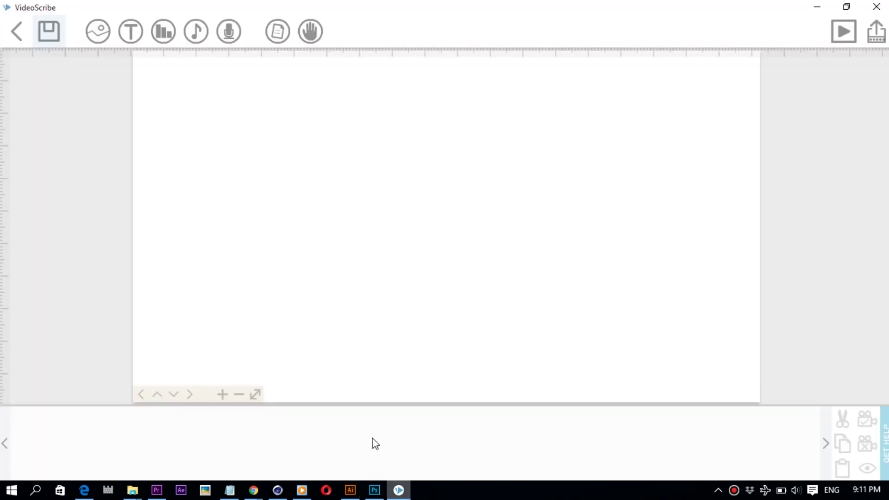
left_click(104, 43)
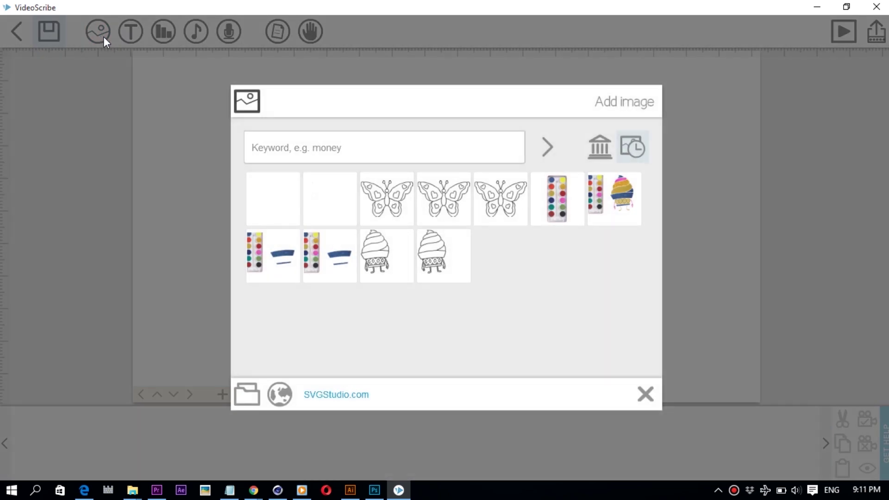
left_click(245, 394)
left_click(306, 275)
left_click(489, 374)
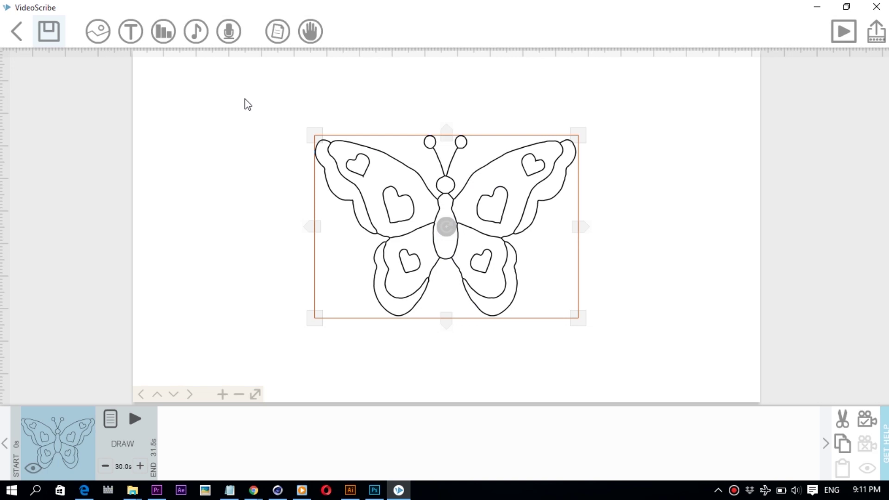
Import the butterfly colors SVG from the edition folder as the second image in the scribe
left_click(103, 33)
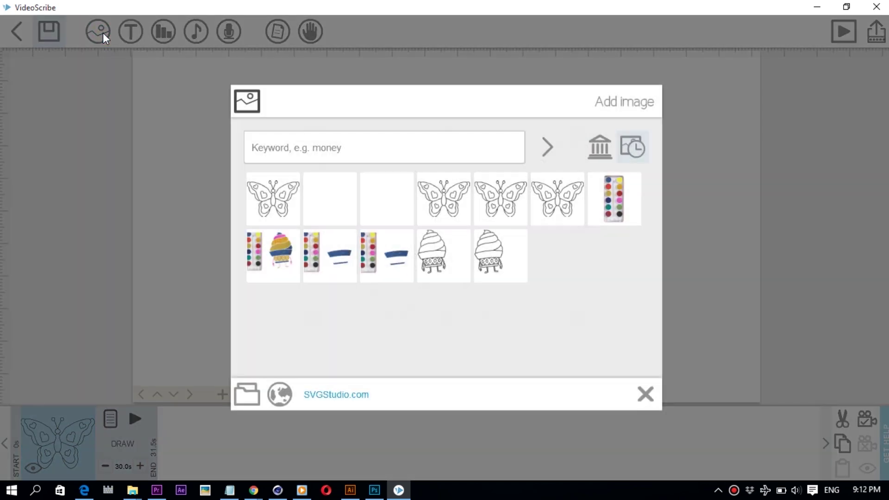
left_click(249, 393)
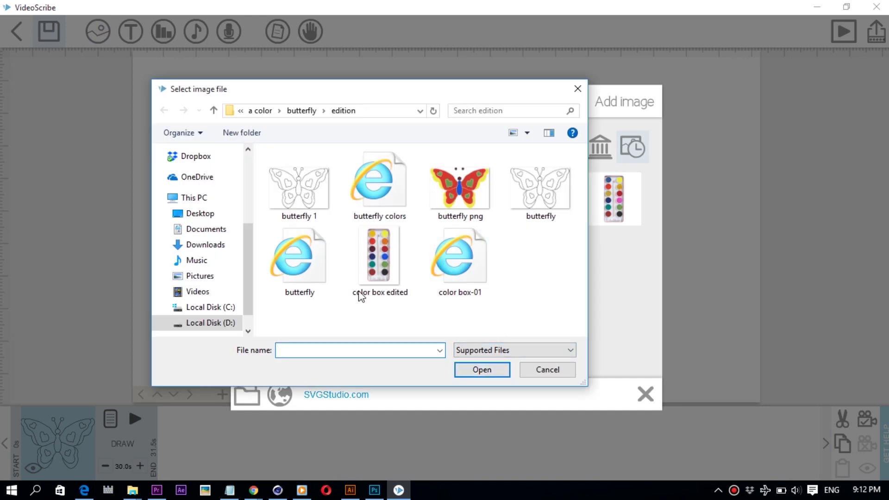
left_click(470, 280)
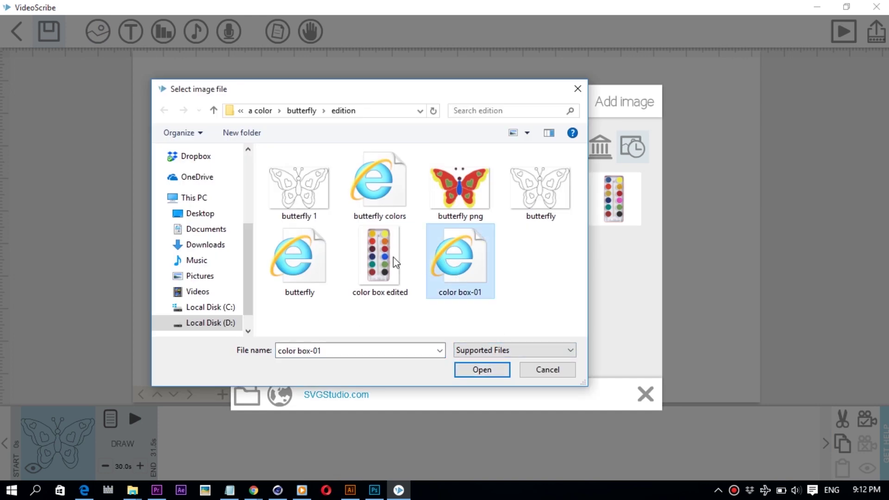
left_click(384, 211)
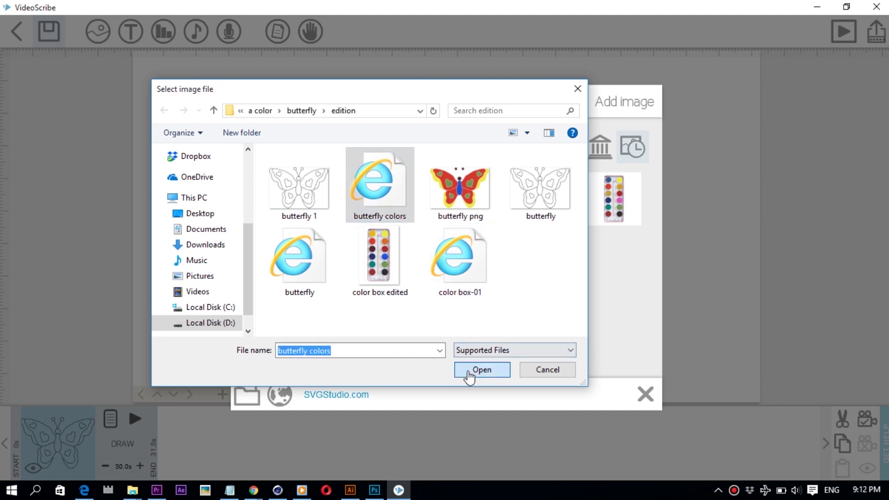
left_click(474, 373)
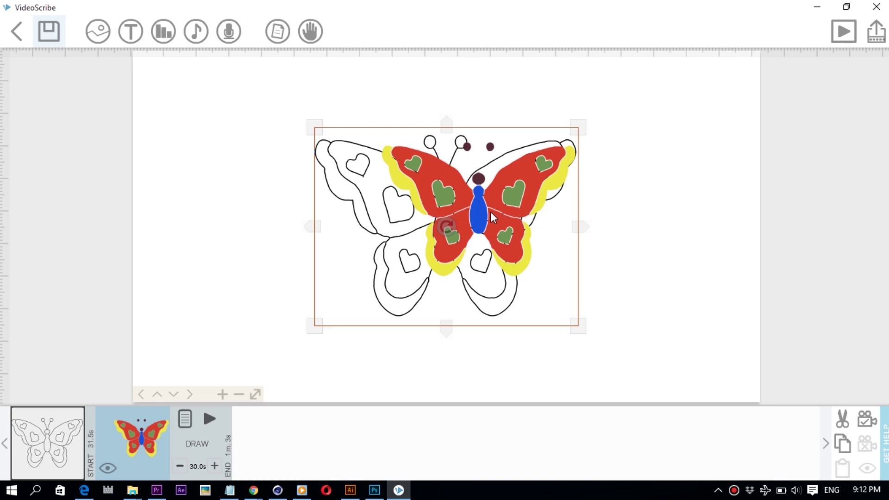
Move the coloured butterfly over the outline and enlarge it to roughly match the outline's size
left_click_drag(459, 190, 397, 190)
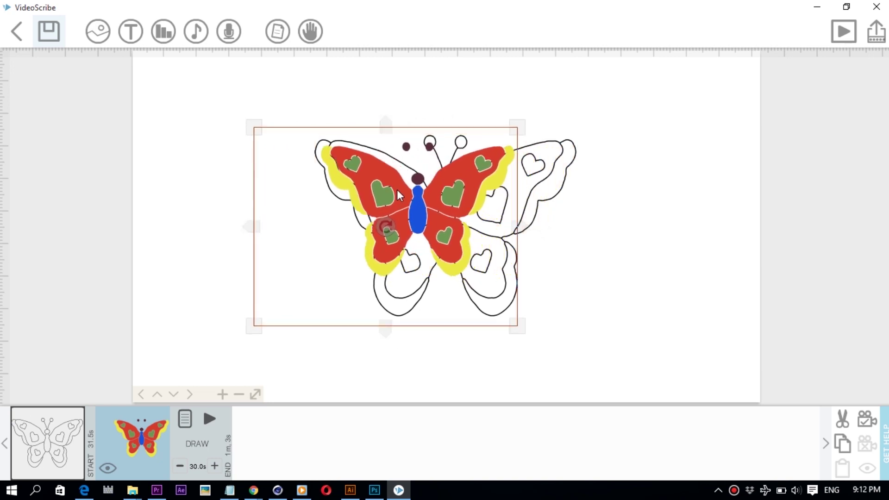
scroll(435, 278, "up", 3)
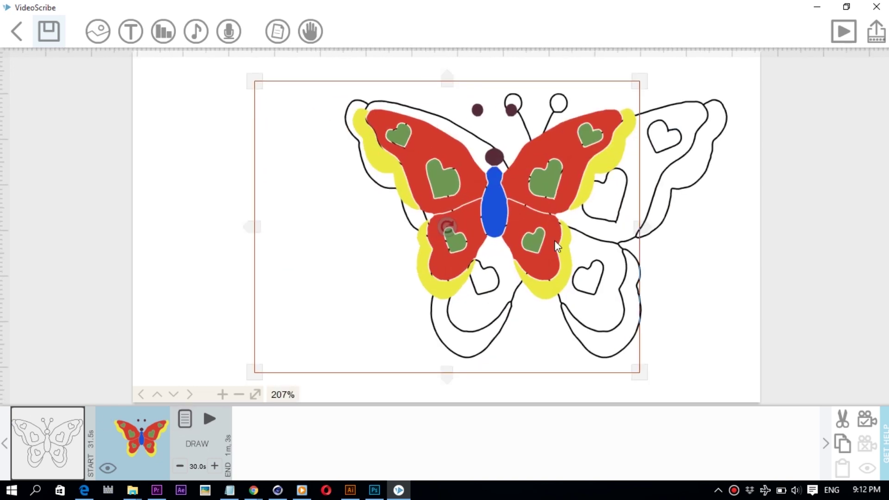
scroll(451, 239, "up", 1)
scroll(450, 239, "down", 2)
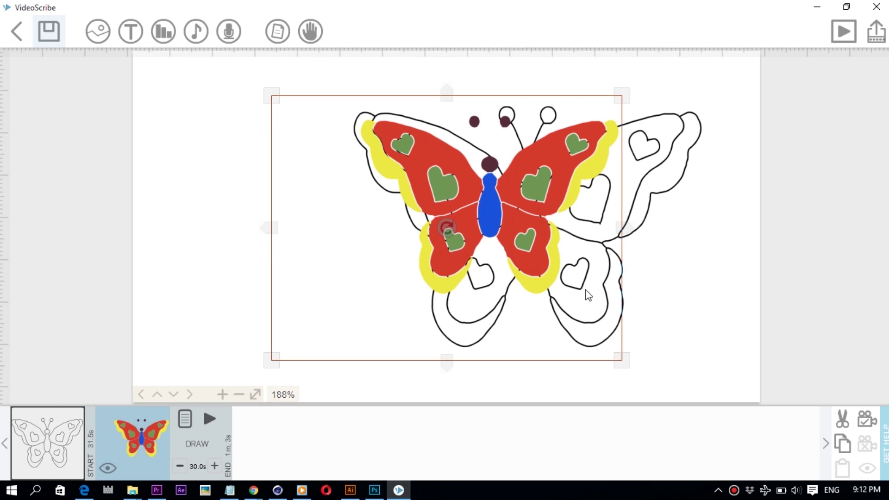
scroll(581, 300, "up", 2)
left_click_drag(650, 377, 736, 442)
left_click_drag(593, 190, 629, 216)
scroll(490, 308, "down", 2)
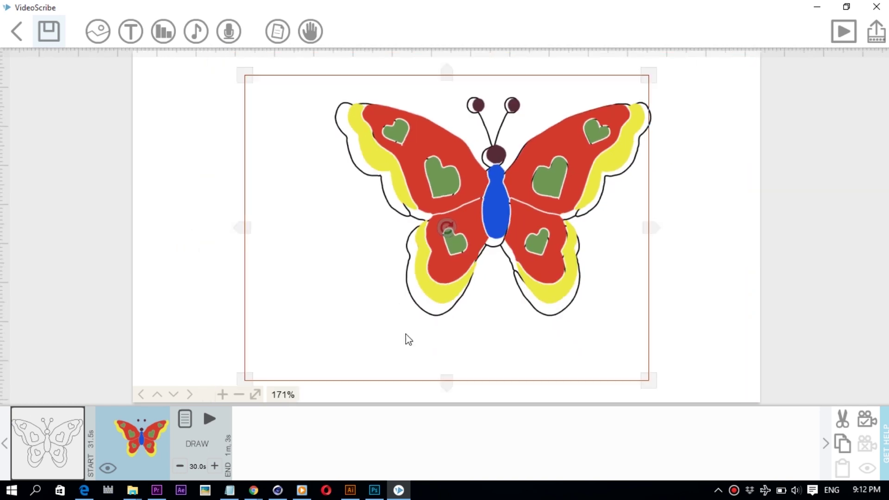
Enlarge the coloured butterfly slightly more and shift it so its wings and body overlay the outline
left_click_drag(237, 389, 219, 403)
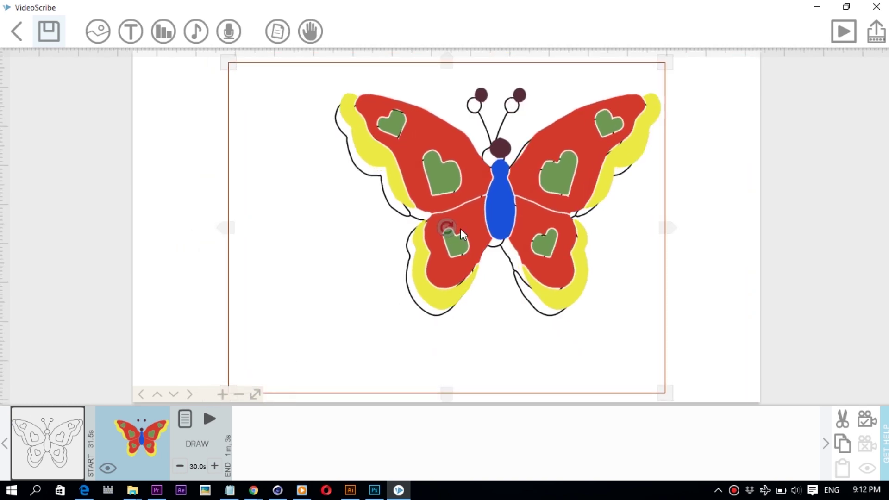
left_click_drag(495, 223, 488, 220)
scroll(489, 220, "up", 4)
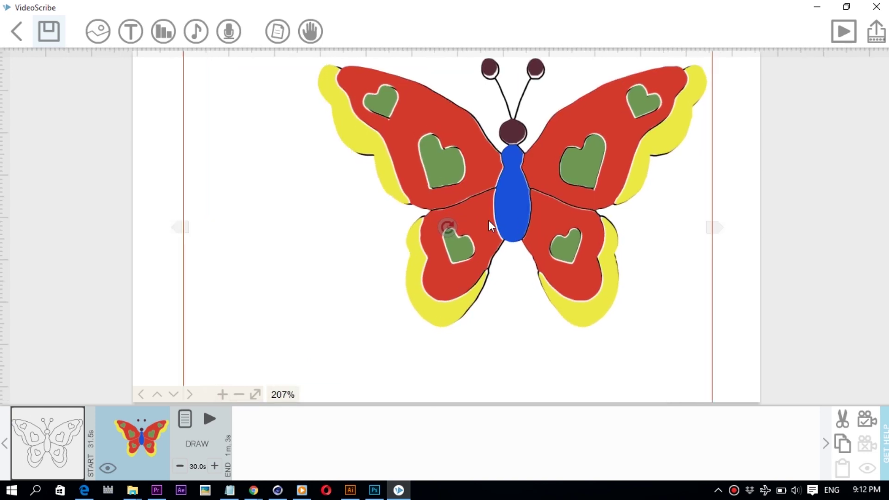
scroll(488, 221, "down", 4)
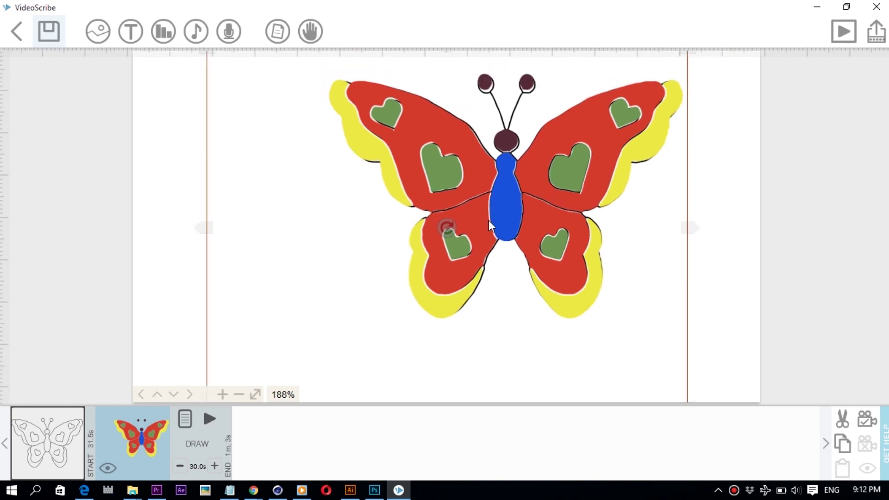
Fine-tune the coloured butterfly's size and position so its edges line up with the black outline
scroll(495, 135, "up", 5)
scroll(449, 134, "down", 3)
left_click(625, 99)
left_click_drag(647, 85, 671, 84)
scroll(402, 163, "down", 1)
scroll(238, 75, "down", 1)
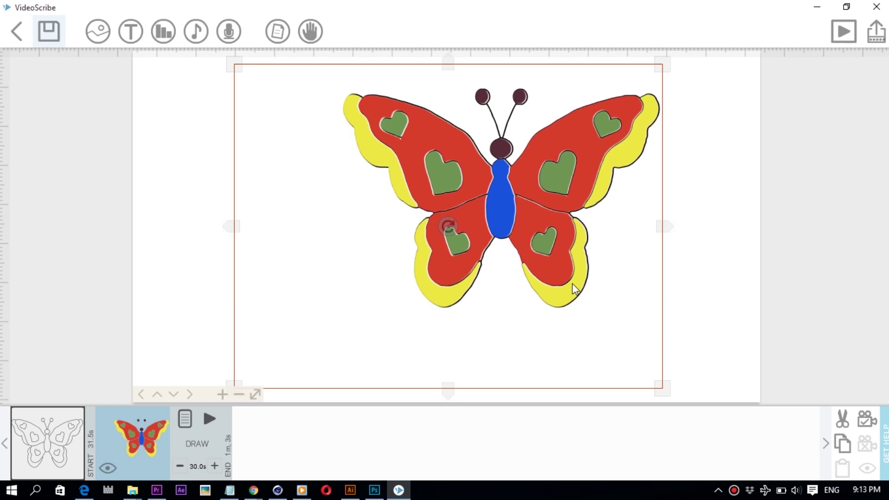
Check the coloured butterfly's alignment with its outline up close, and import the color box-01 image from the edition folder
scroll(549, 171, "up", 2)
scroll(549, 171, "up", 1)
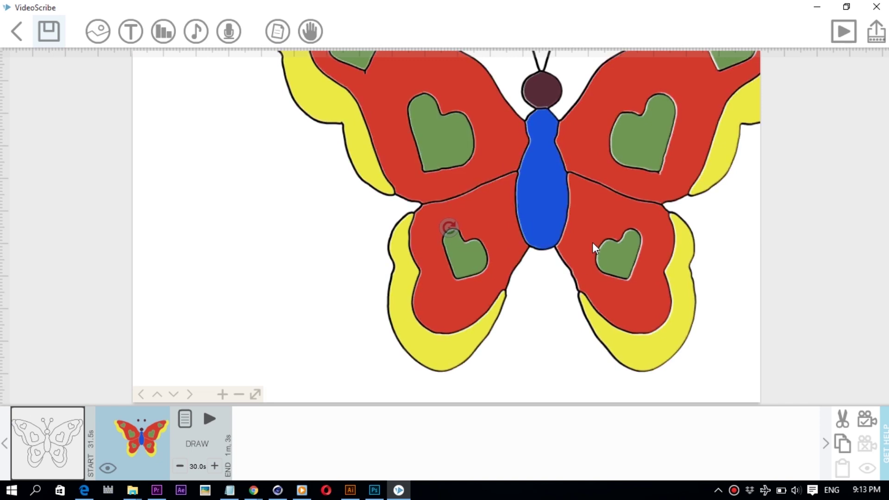
scroll(596, 246, "down", 3)
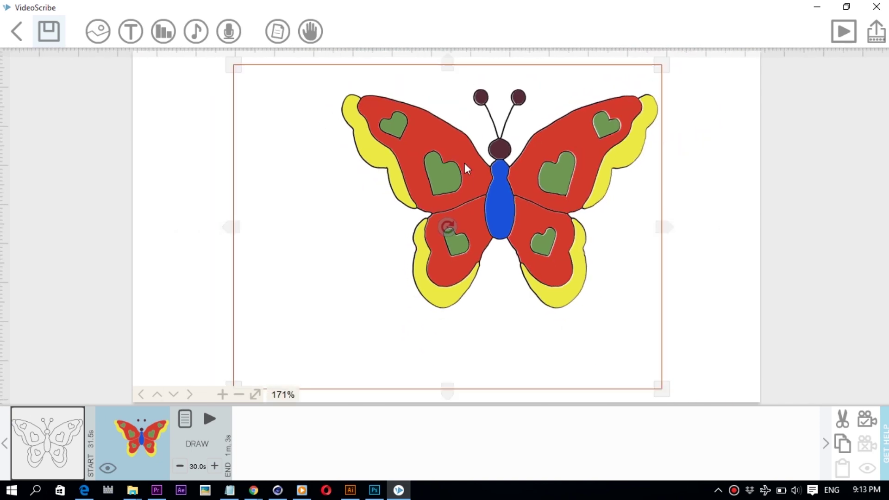
scroll(436, 201, "down", 1)
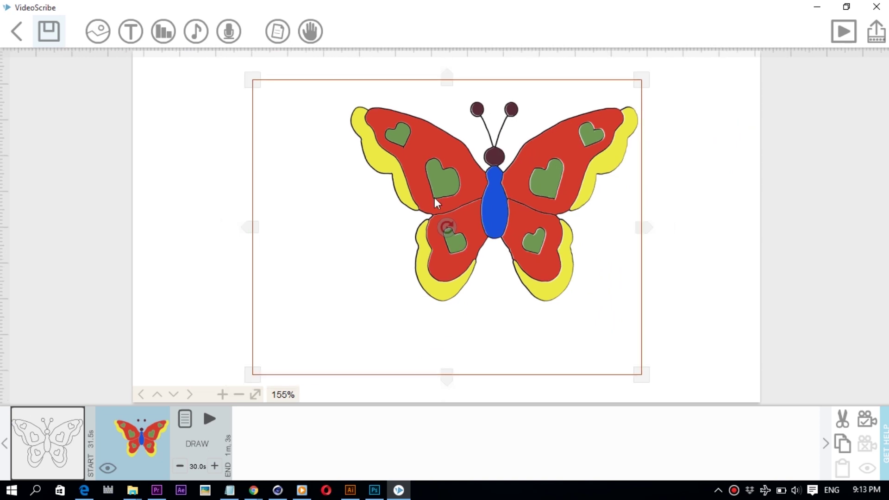
left_click(94, 45)
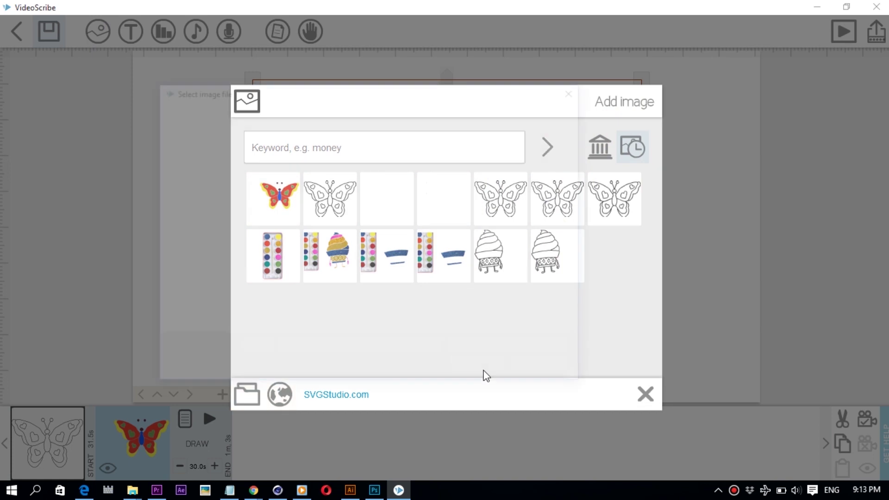
left_click(462, 275)
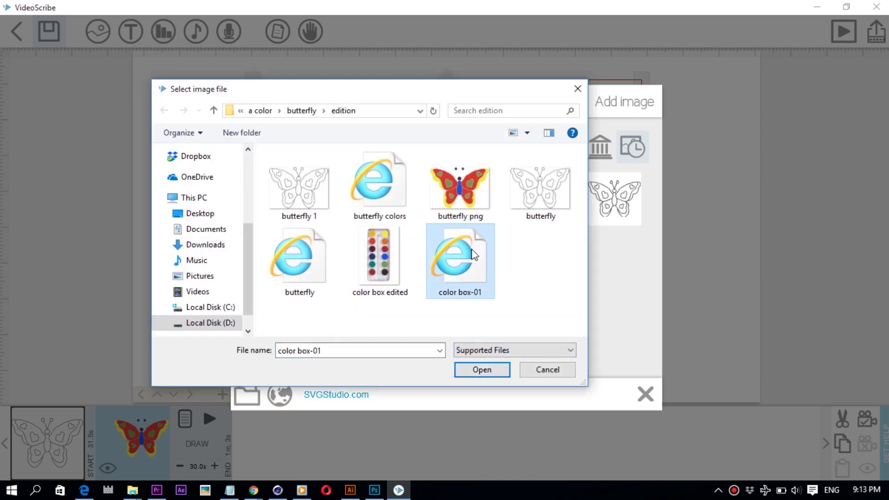
left_click(481, 368)
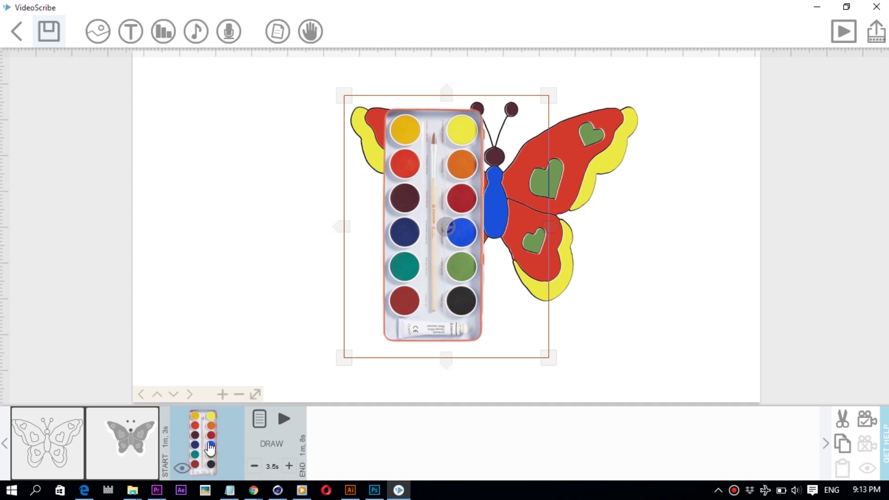
Make the color box the first element in the timeline and place it on the canvas to the left of the butterfly
left_click_drag(210, 447, 37, 447)
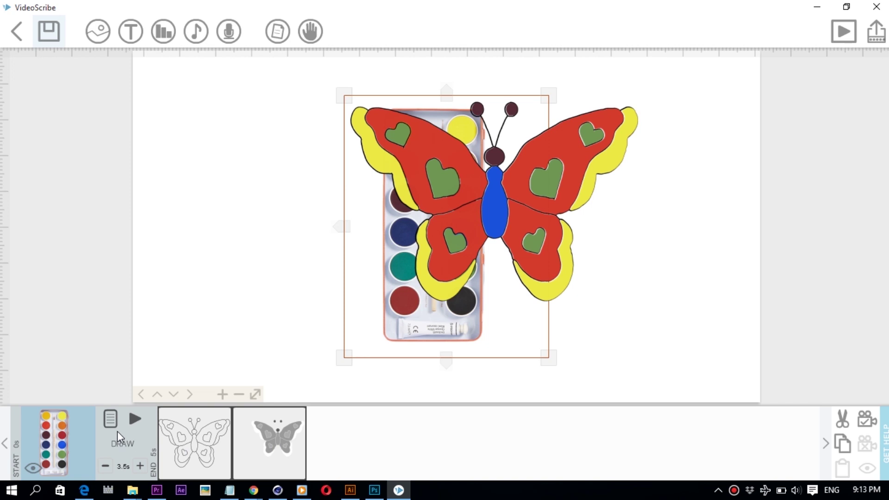
left_click_drag(421, 328, 274, 311)
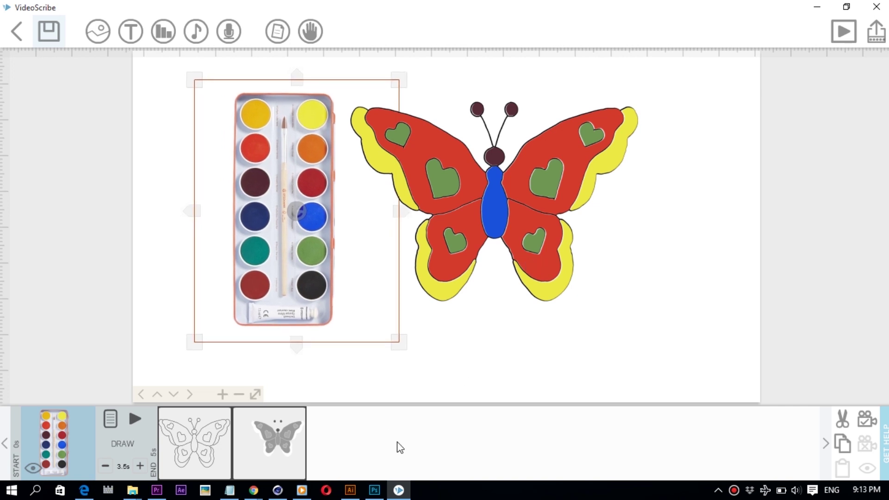
left_click(66, 445)
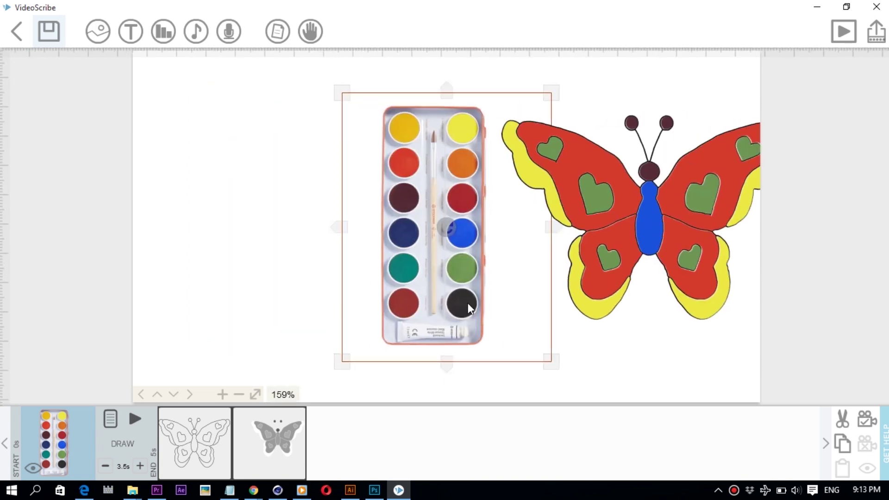
left_click_drag(468, 304, 430, 304)
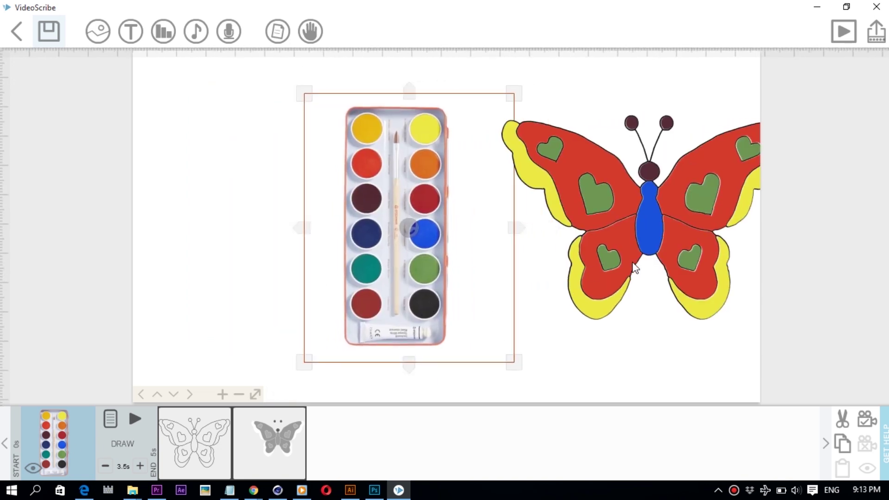
Frame the color box and the butterfly together in the middle of the canvas, nudging the box slightly to balance the composition
left_click(140, 395)
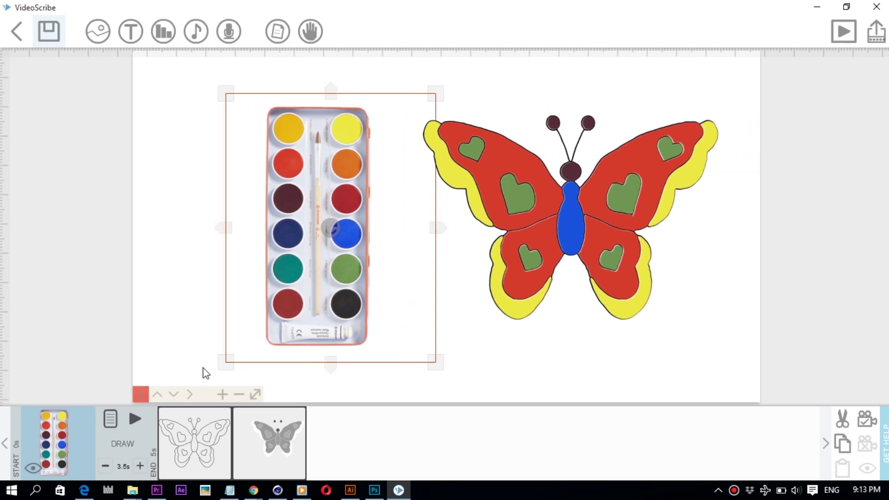
left_click(143, 397)
left_click_drag(300, 272, 314, 266)
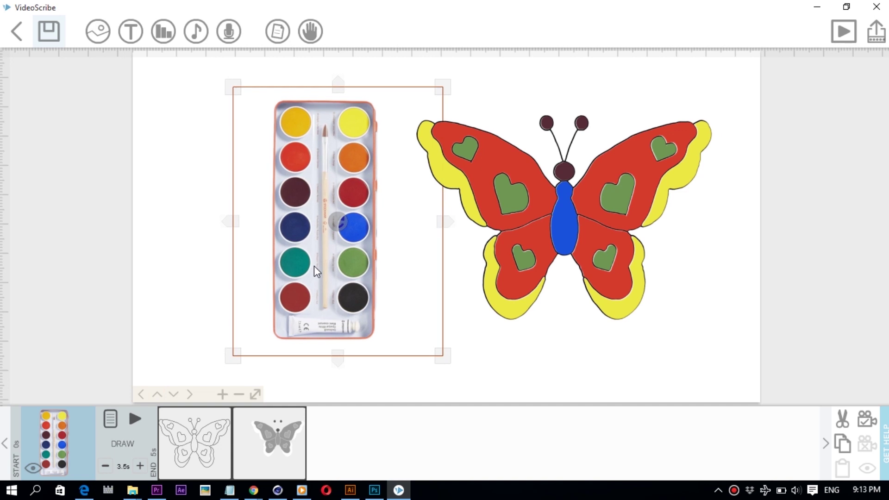
left_click(142, 396)
left_click_drag(314, 253, 317, 251)
left_click(525, 351)
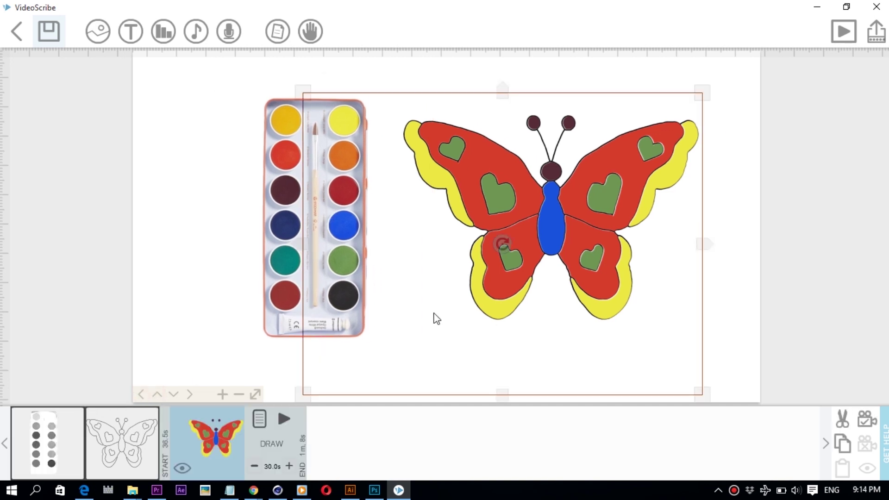
left_click(211, 257)
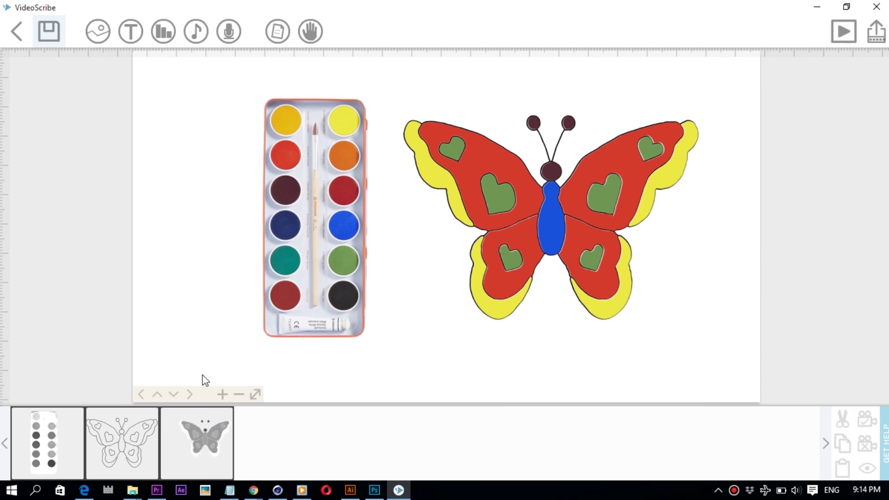
Set the current view as the camera position for the color box, the butterfly outline and the coloured butterfly
left_click(70, 456)
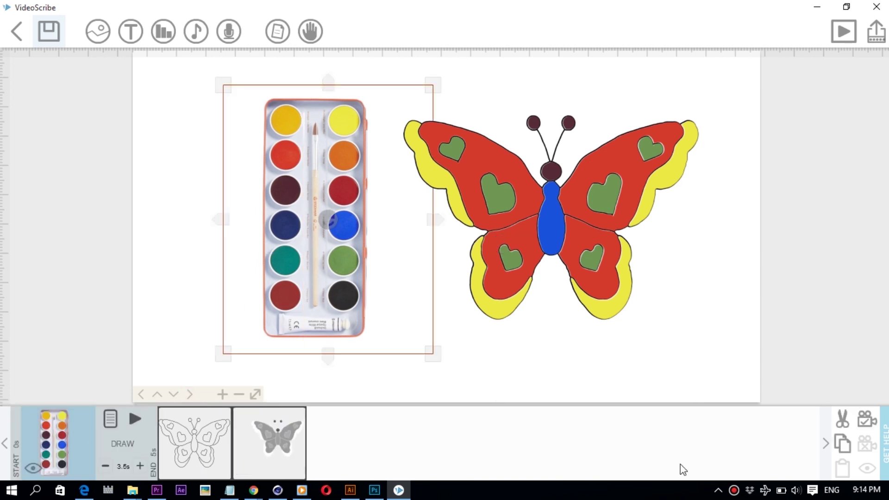
left_click(195, 451)
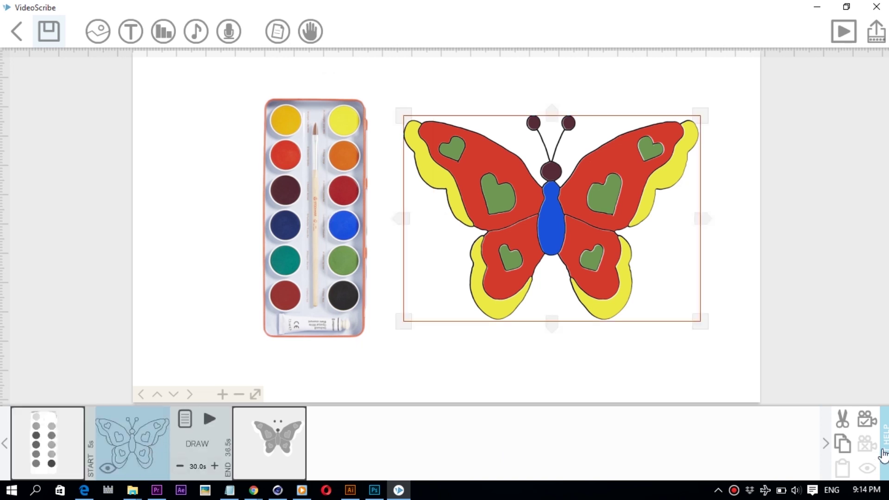
left_click(278, 445)
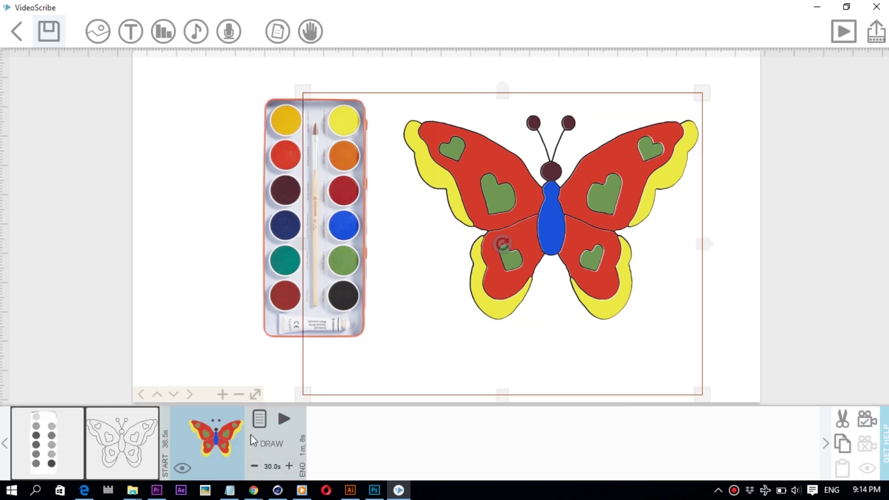
left_click(865, 433)
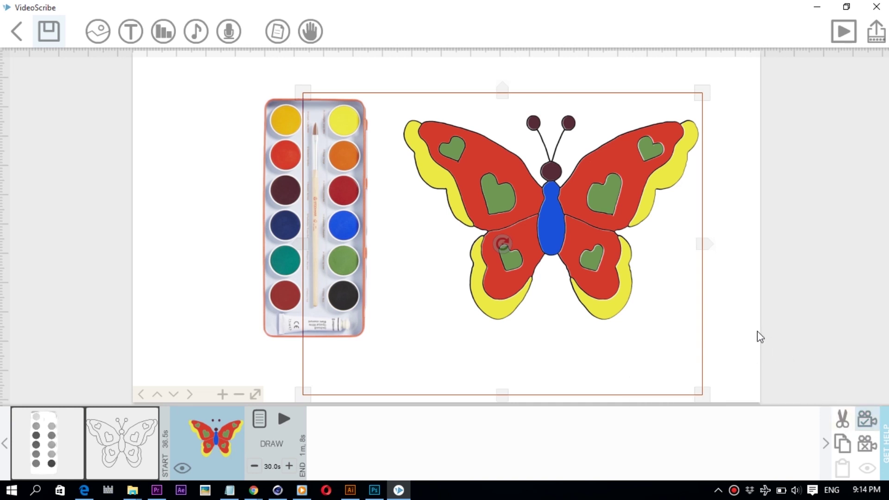
Preview the scribe twice from the coloured butterfly to check the camera framing and the drawing hand, stopping each playback
left_click(284, 421)
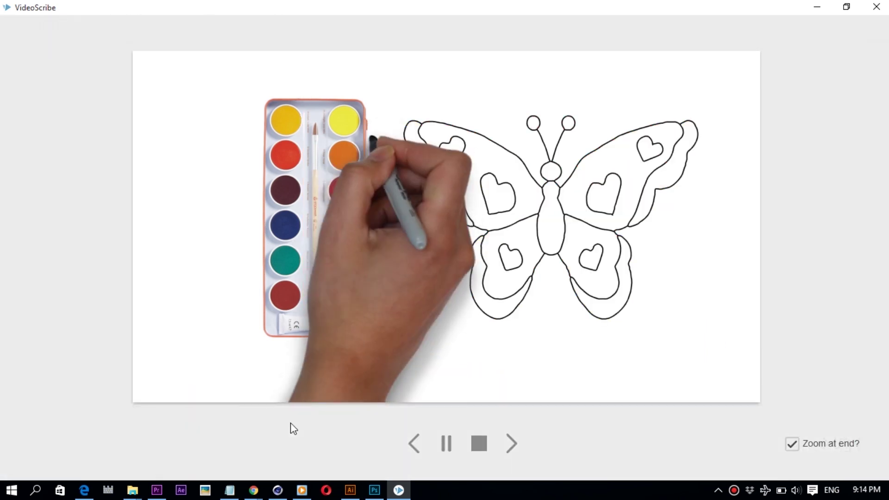
left_click(447, 445)
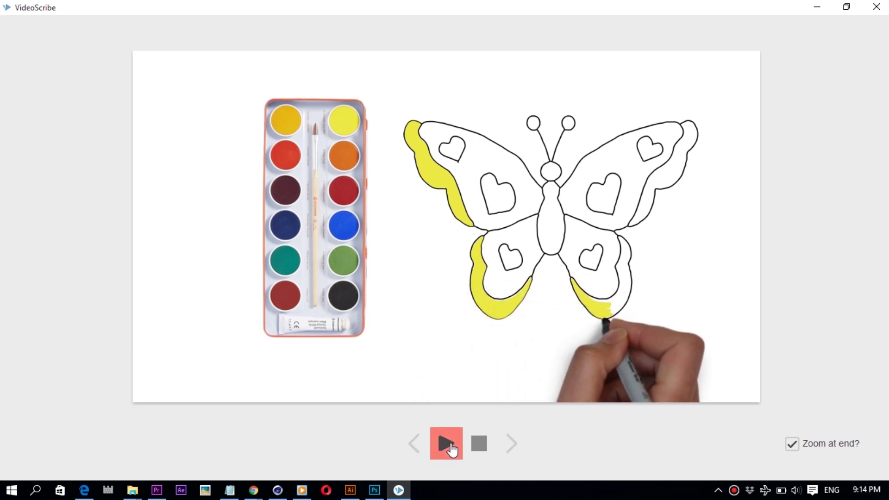
left_click(479, 446)
left_click(200, 450)
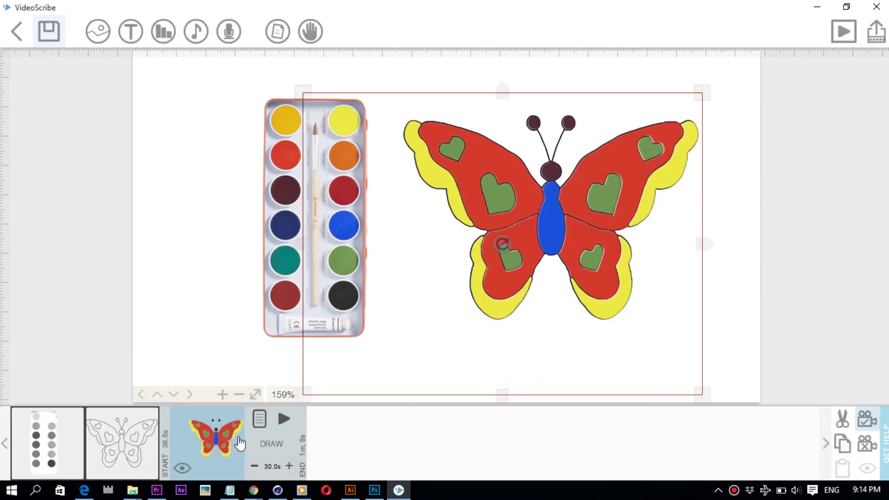
left_click(284, 418)
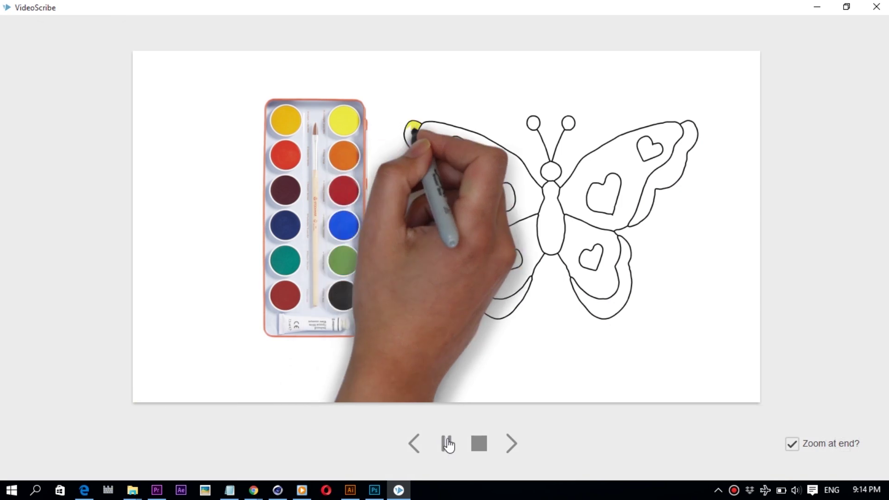
left_click(479, 444)
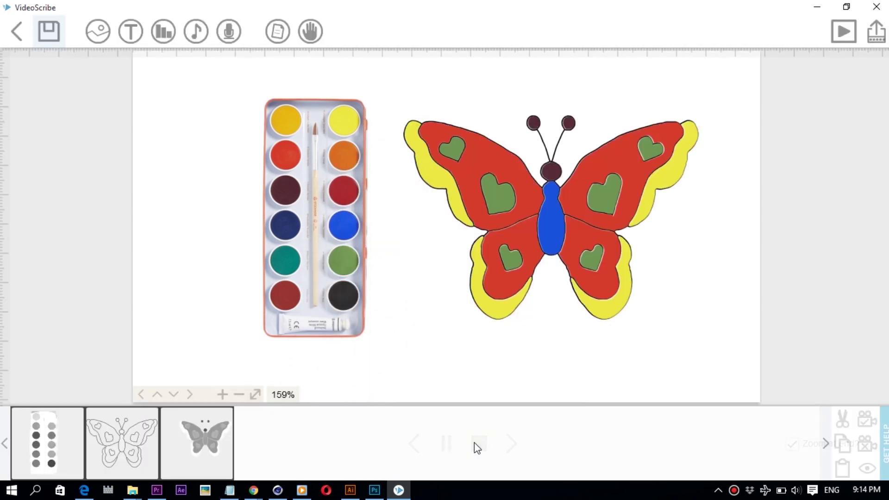
Move the color box slightly down and closer to the butterfly, and preview the scribe from the coloured butterfly
left_click(299, 267)
left_click_drag(288, 310, 309, 320)
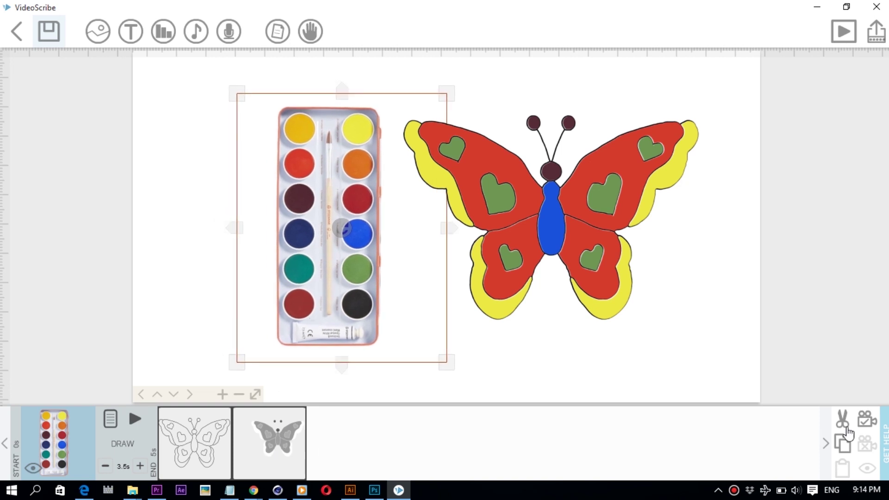
left_click(285, 436)
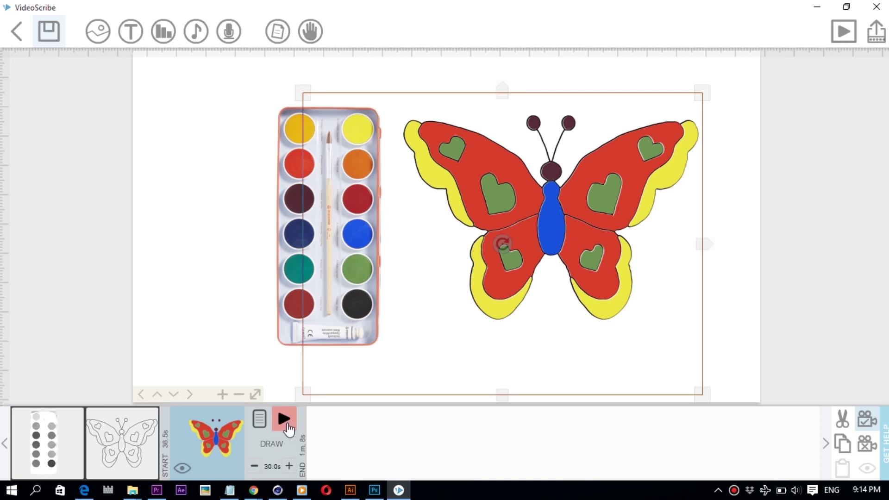
left_click(288, 420)
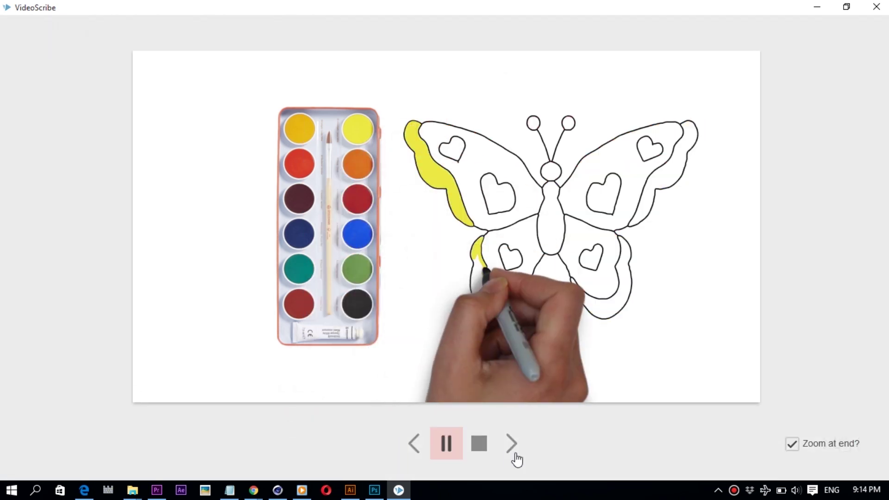
left_click(481, 447)
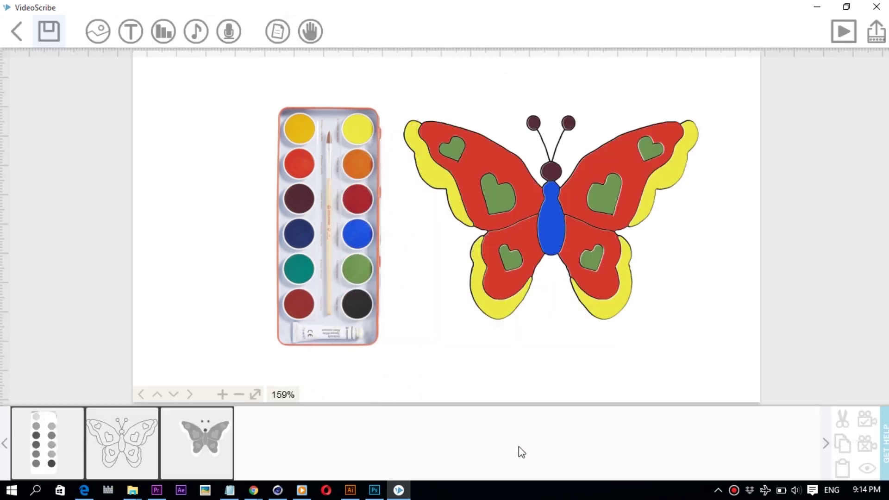
Clear the color box's camera position, nudge the box further toward the butterfly and set its camera to the current view
left_click(66, 450)
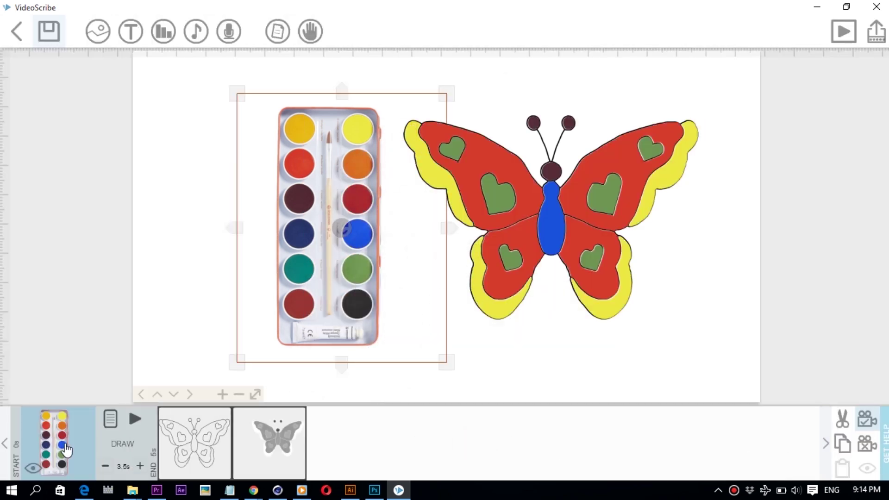
left_click(867, 443)
left_click_drag(321, 251, 328, 253)
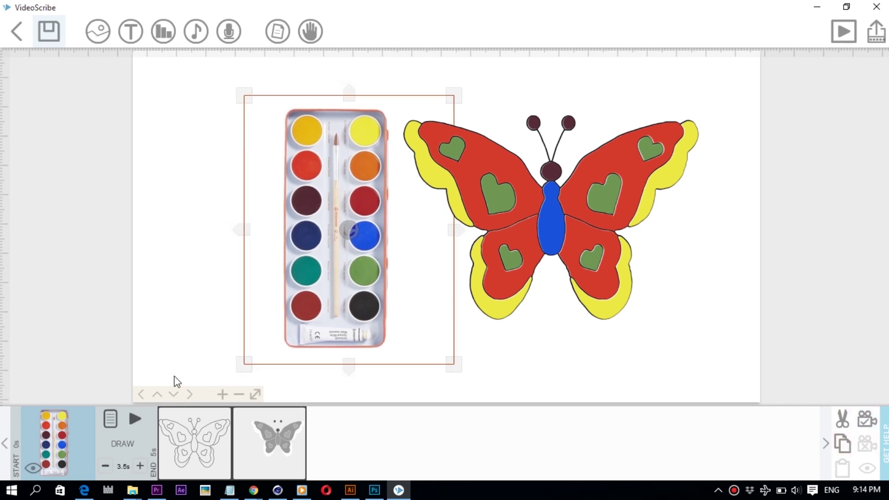
left_click(862, 430)
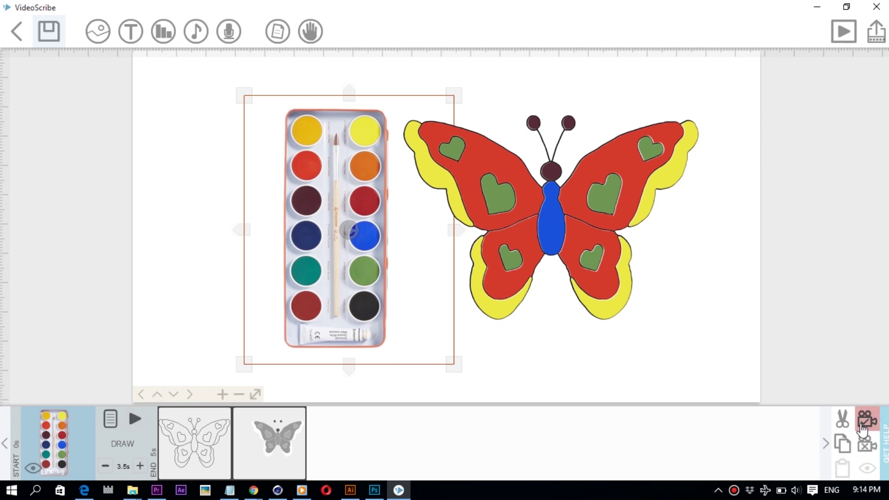
Preview the coloured butterfly being drawn beside the repositioned color box, and stop the playback
left_click(272, 444)
left_click(286, 420)
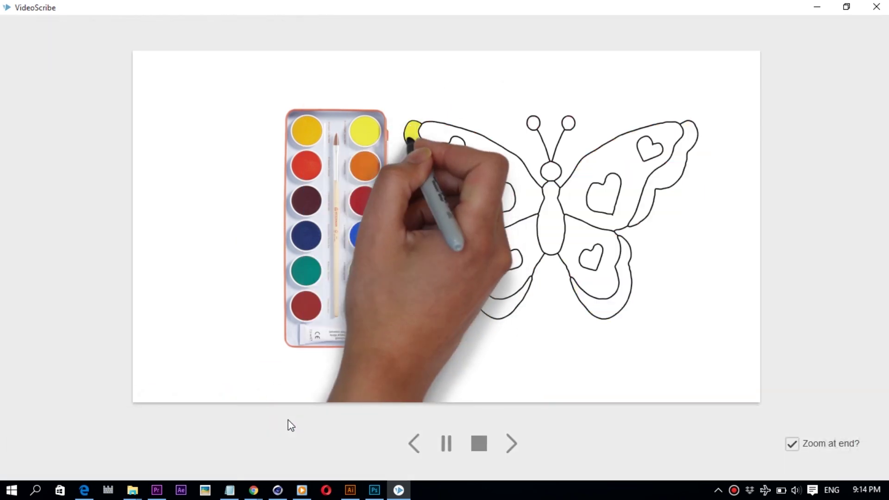
left_click(479, 444)
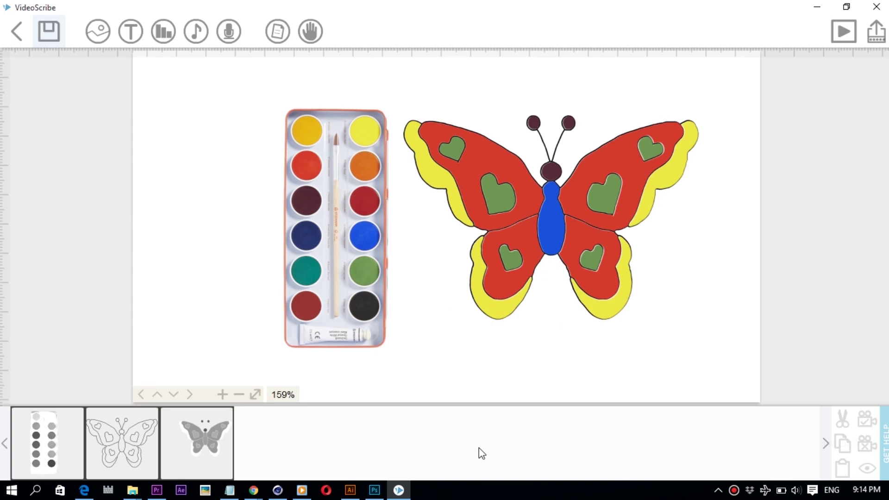
Shift the color box a little closer to the butterfly's wings, set its camera position and preview from the coloured butterfly
left_click(65, 447)
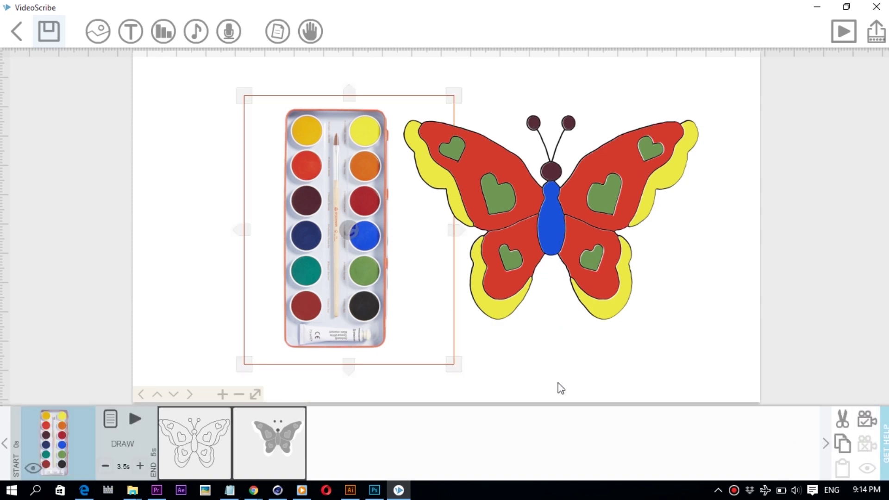
left_click_drag(368, 286, 376, 287)
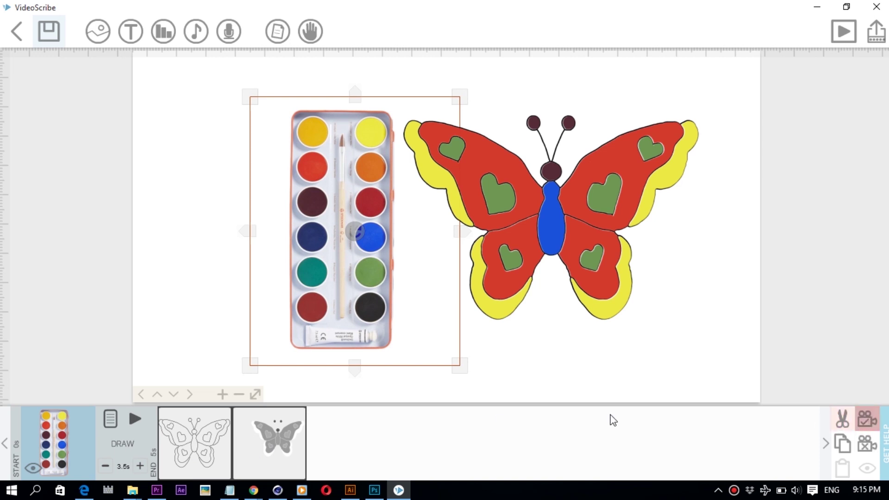
left_click(274, 425)
left_click(290, 419)
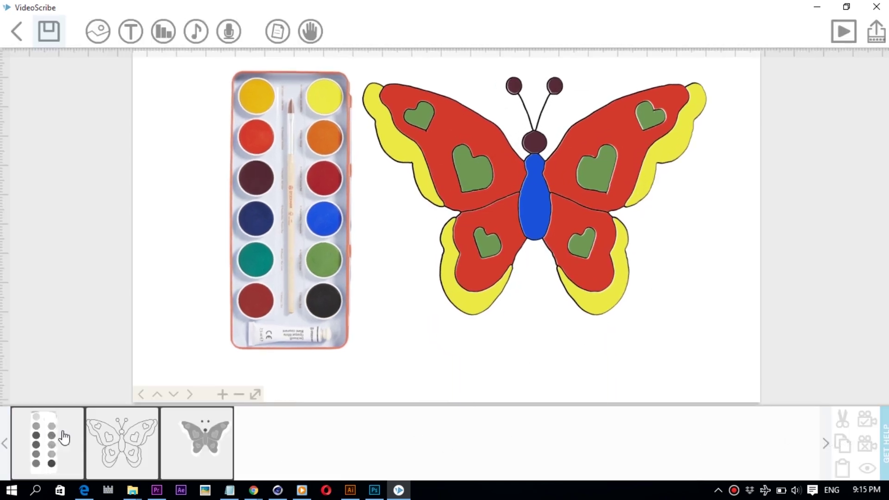
Check the color box's placement beside the butterfly, preview the scribe from the coloured butterfly and stop the playback
left_click(50, 435)
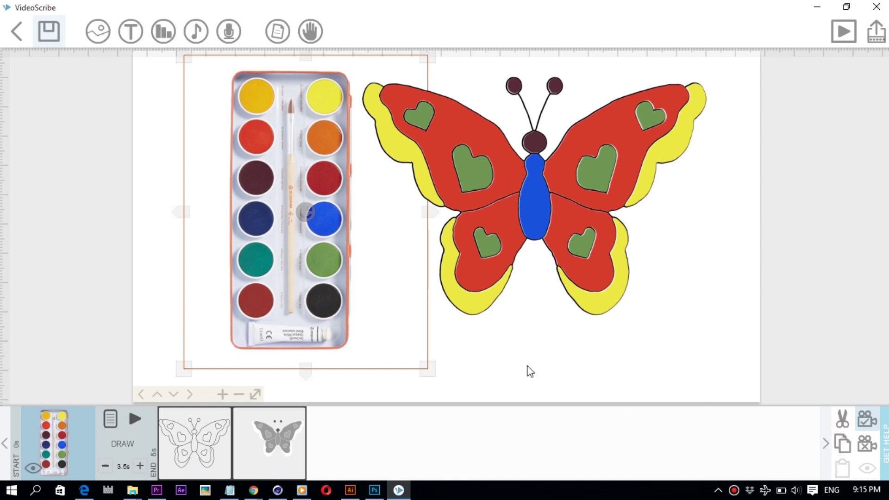
scroll(615, 294, "down", 1)
scroll(276, 271, "up", 1)
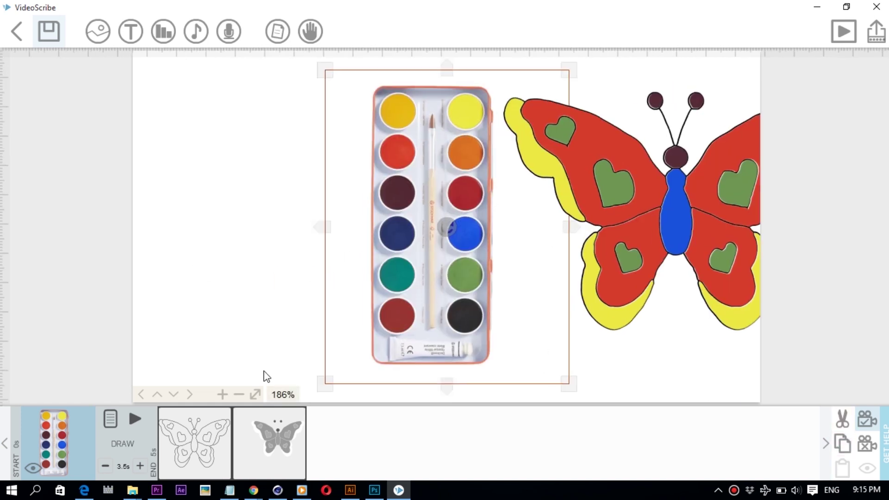
left_click(287, 438)
left_click(284, 419)
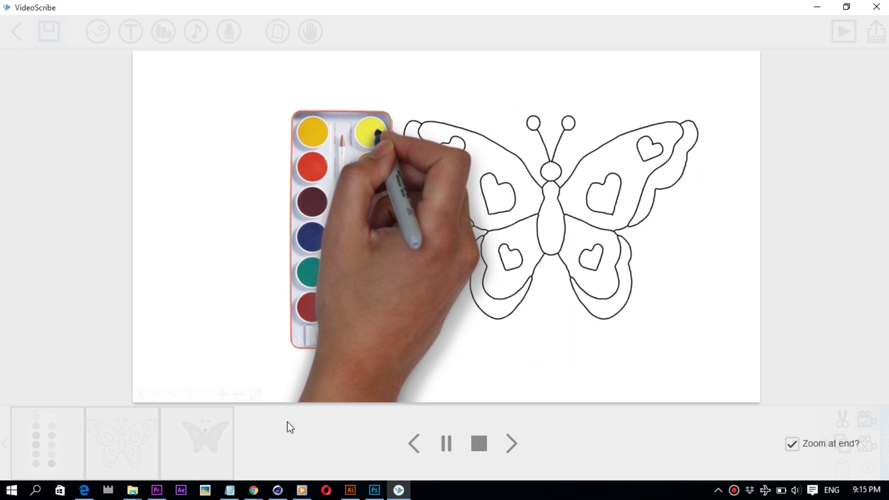
left_click(477, 451)
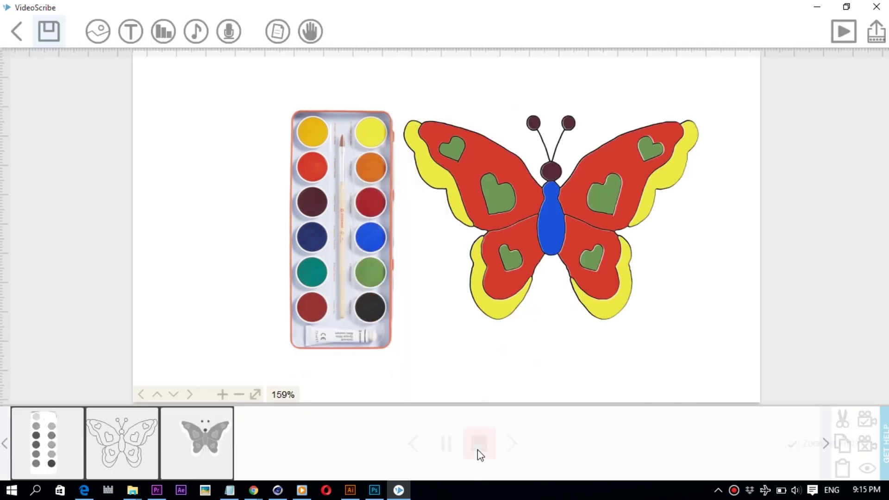
Frame the color box and butterfly at 193%, set all three elements' cameras to this view and preview the coloured butterfly
left_click(141, 395)
scroll(503, 329, "up", 1)
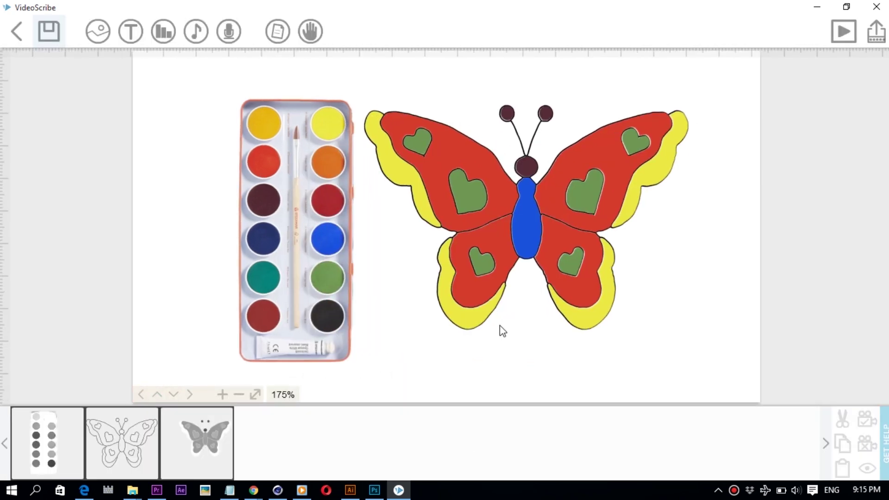
scroll(499, 325, "up", 1)
scroll(486, 335, "down", 1)
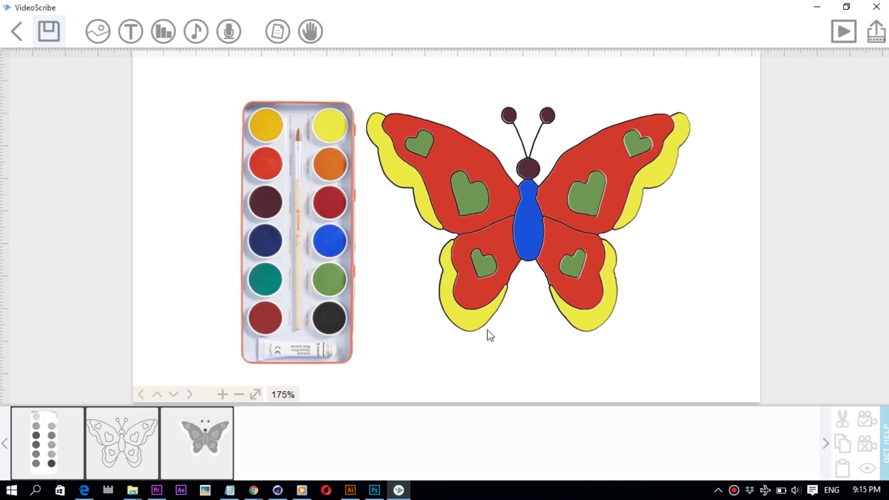
left_click(142, 396)
left_click(189, 395)
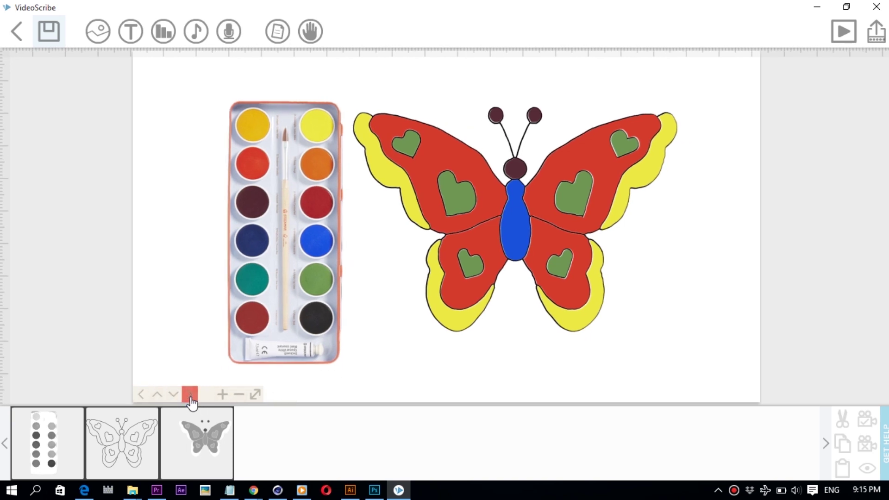
scroll(461, 354, "up", 1)
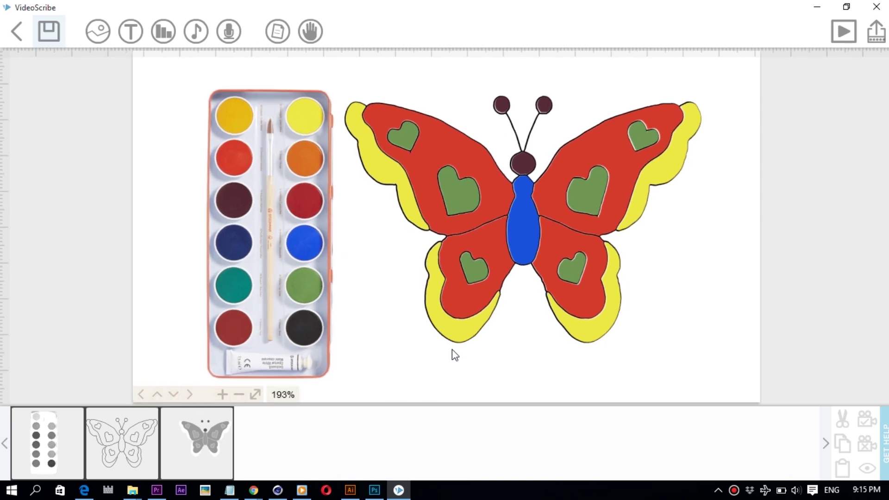
left_click(160, 396)
left_click(66, 467)
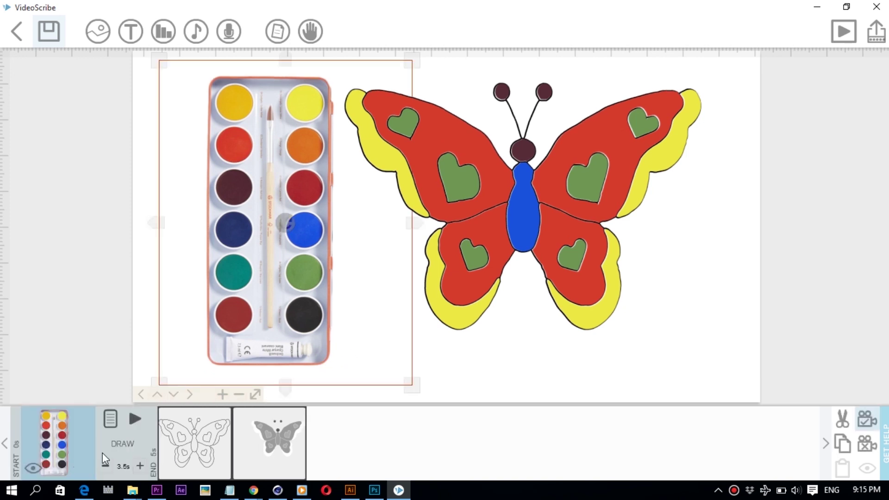
left_click(197, 449)
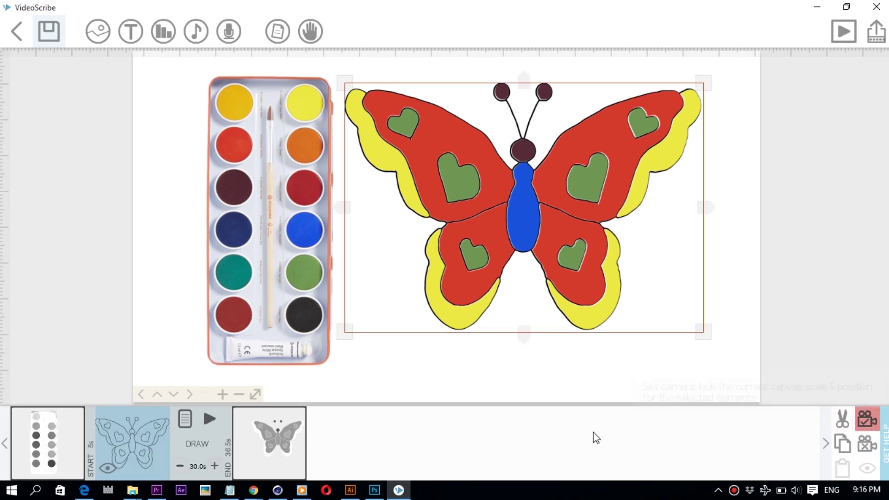
left_click(275, 439)
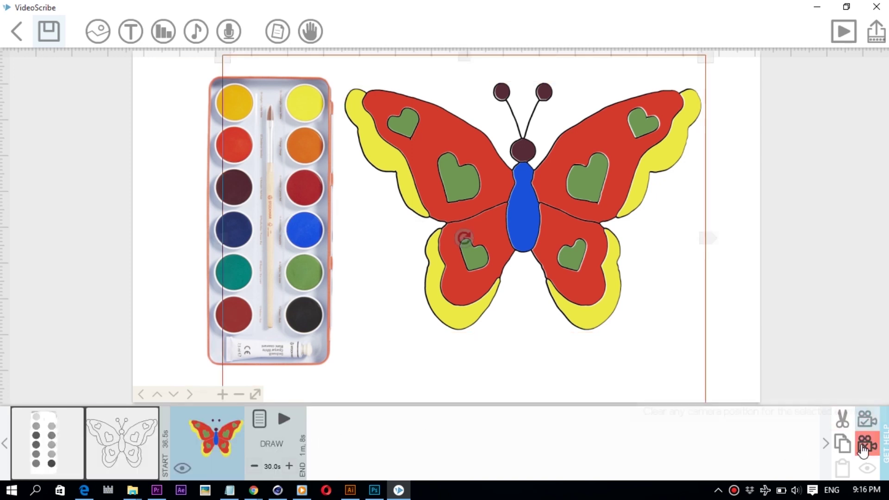
left_click(281, 418)
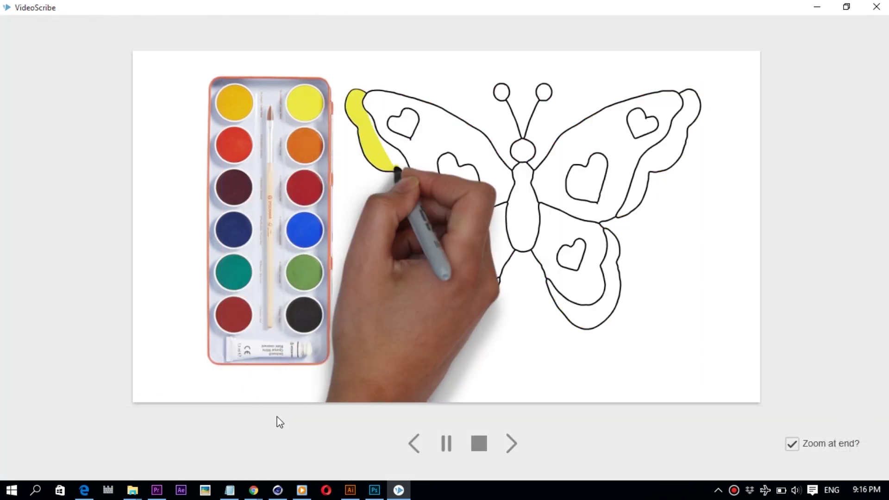
left_click(481, 440)
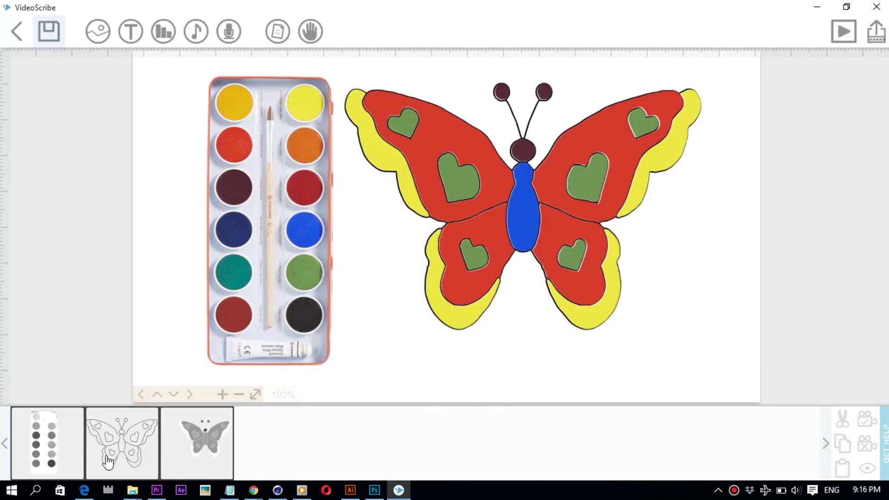
Change the color box's animation to Move In, entering from the left side of the canvas
left_click(52, 450)
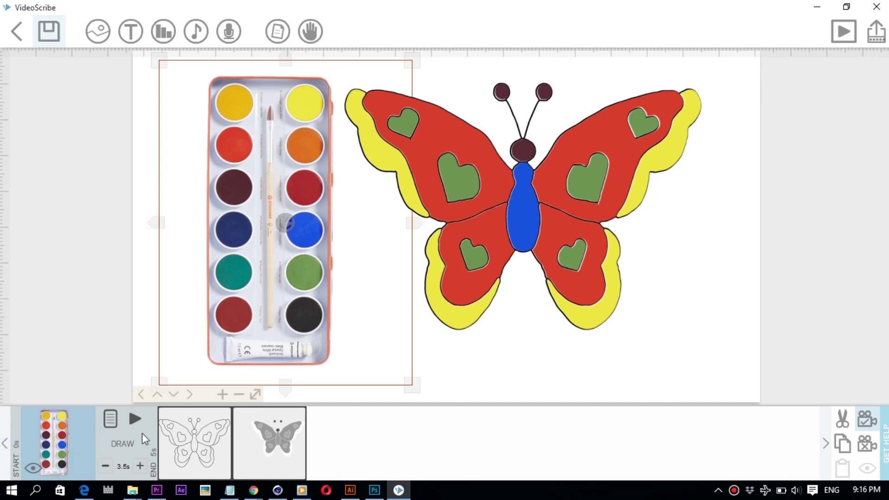
left_click(110, 422)
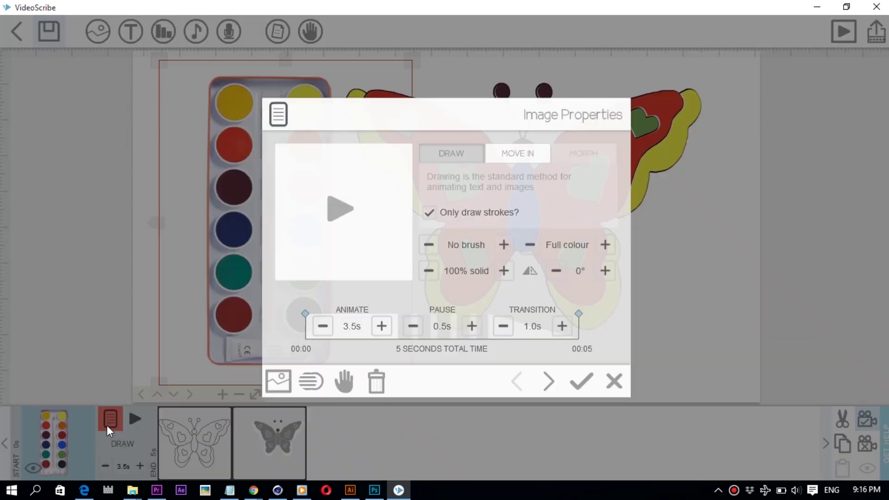
left_click(344, 382)
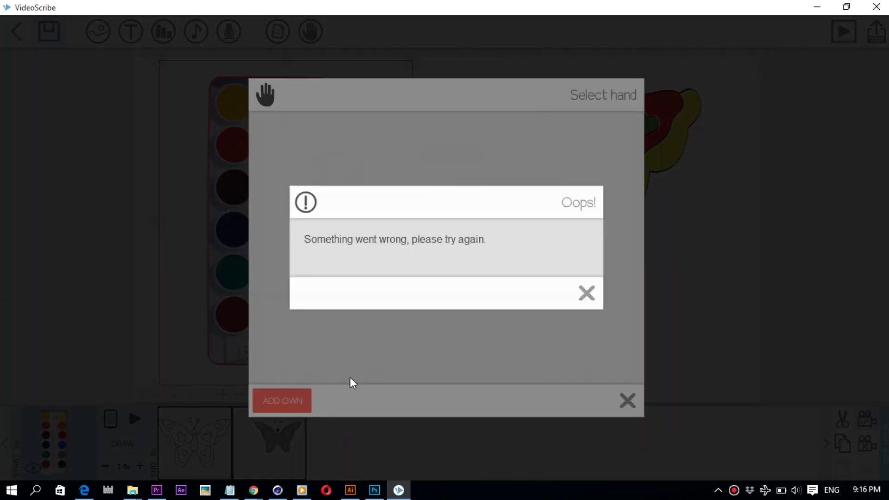
left_click(584, 297)
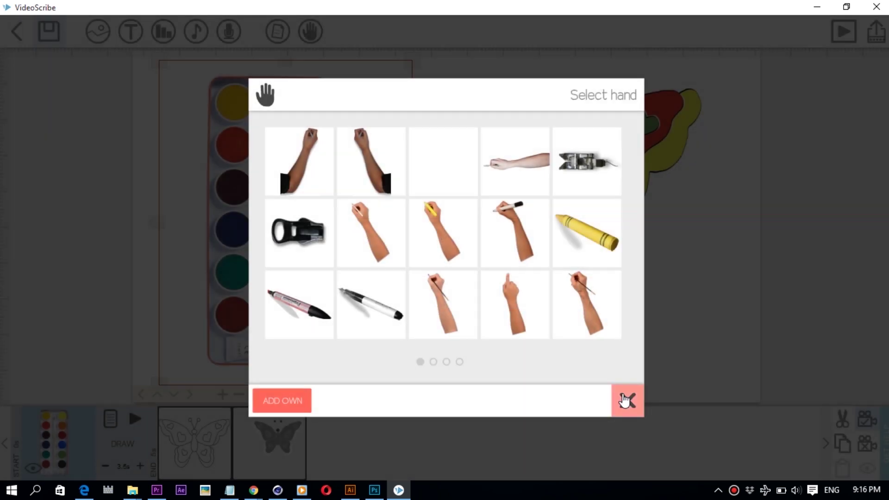
left_click(628, 400)
left_click(505, 160)
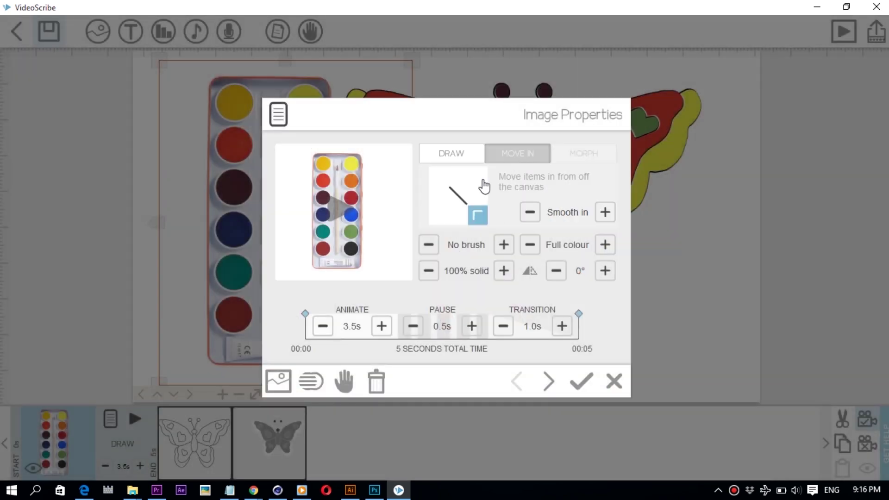
left_click(444, 202)
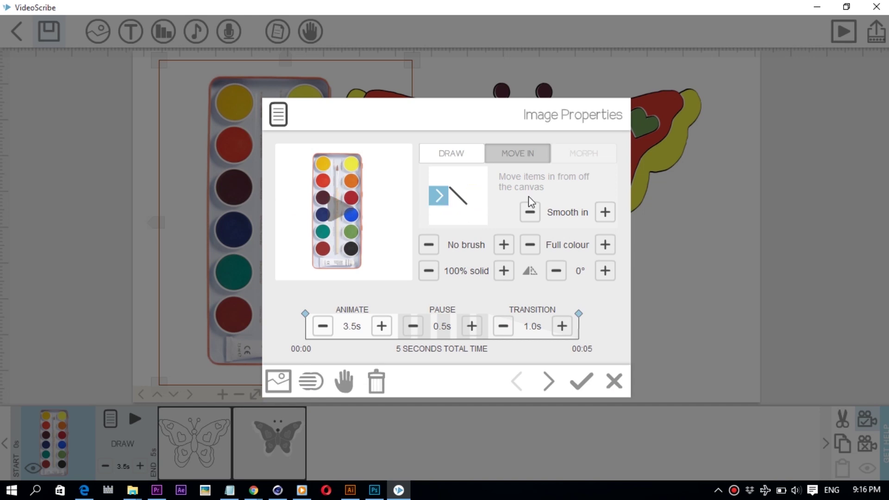
Assign the pointing-finger hand to the color box, apply its image properties and preview its entrance
left_click(343, 381)
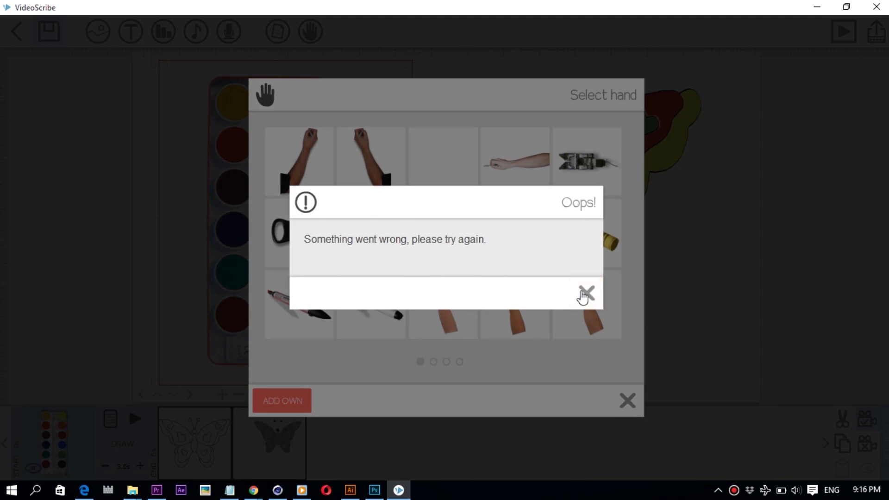
left_click(586, 294)
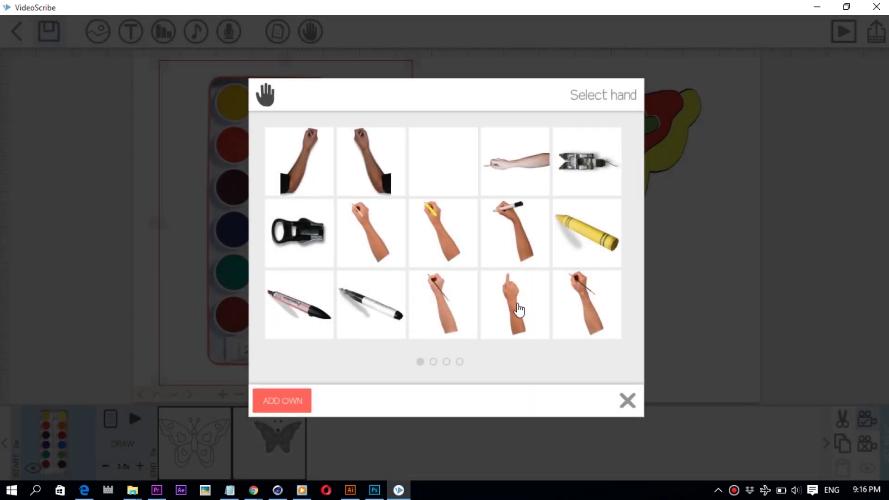
left_click(516, 309)
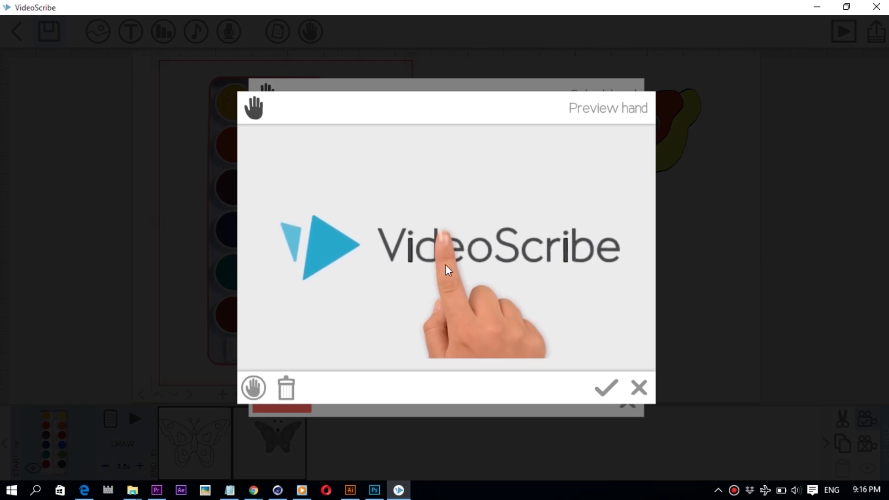
left_click(606, 387)
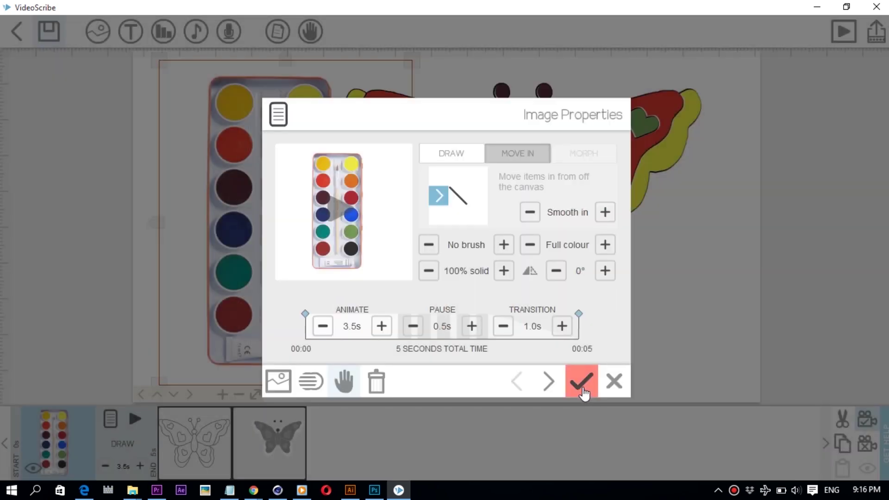
left_click(582, 384)
left_click(135, 419)
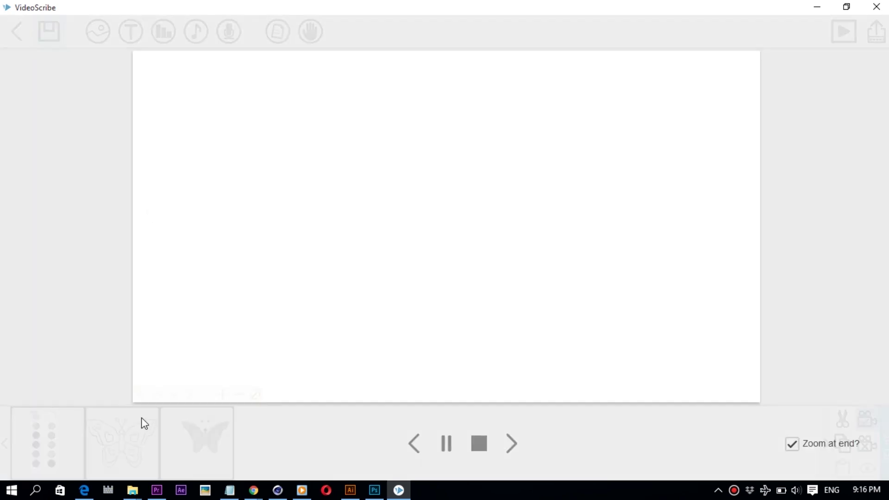
left_click(486, 455)
left_click(76, 463)
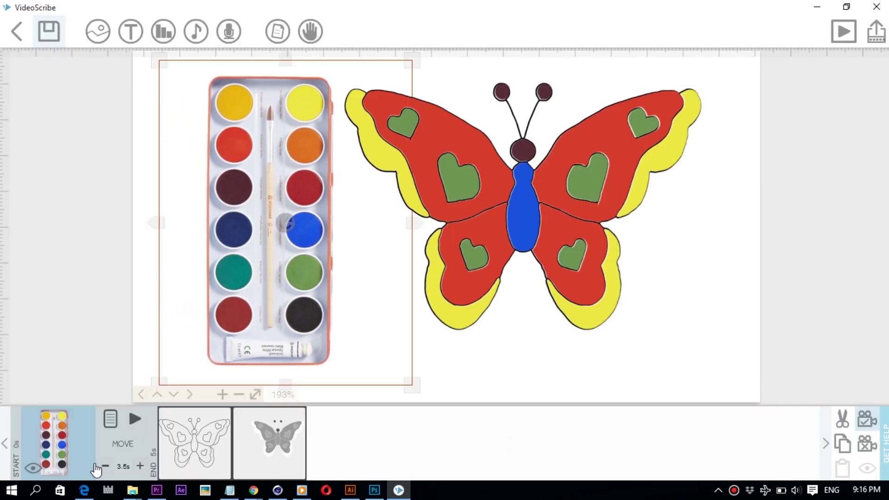
Set the butterfly outline's draw time to 50 seconds and preview the outline being drawn
left_click(202, 464)
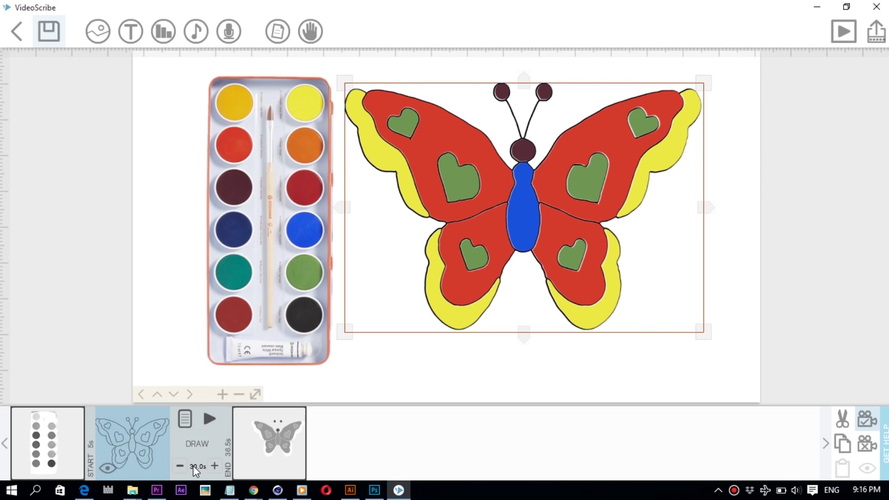
left_click(194, 466)
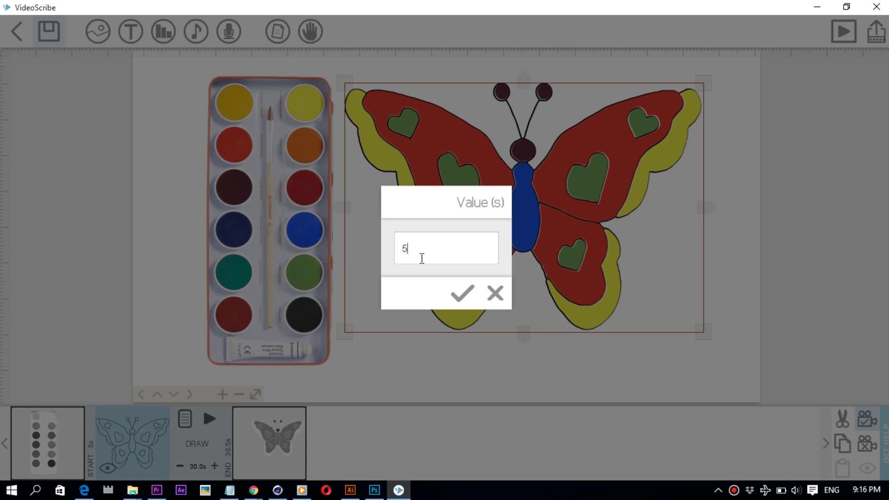
type("50")
left_click(462, 292)
left_click(209, 419)
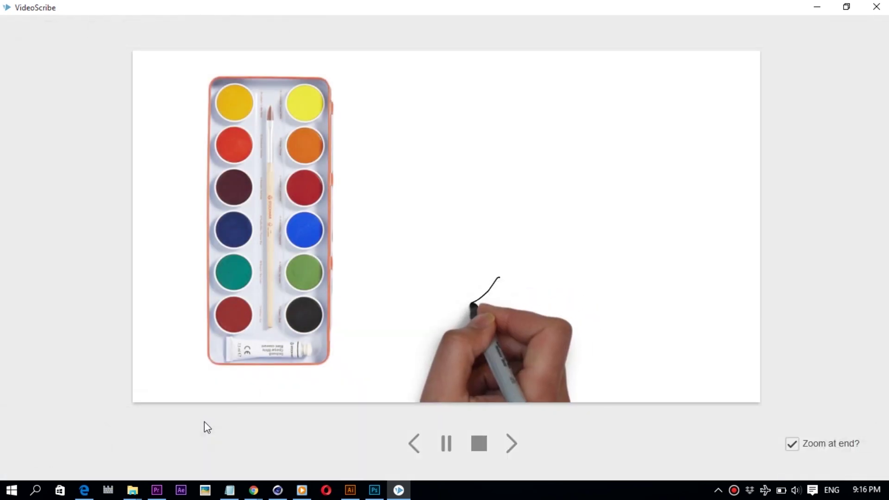
left_click(480, 445)
Assign the hand holding a white marker with a black cap to the butterfly outline and apply its image properties
left_click(136, 465)
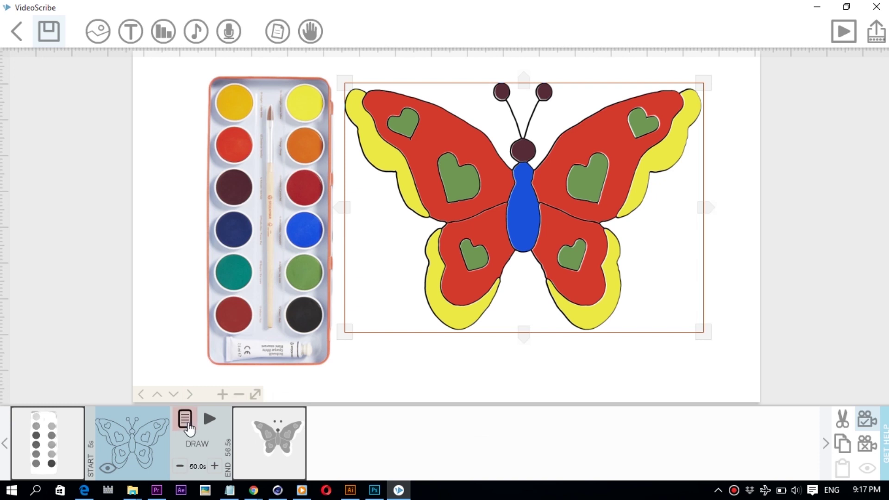
left_click(185, 421)
left_click(344, 381)
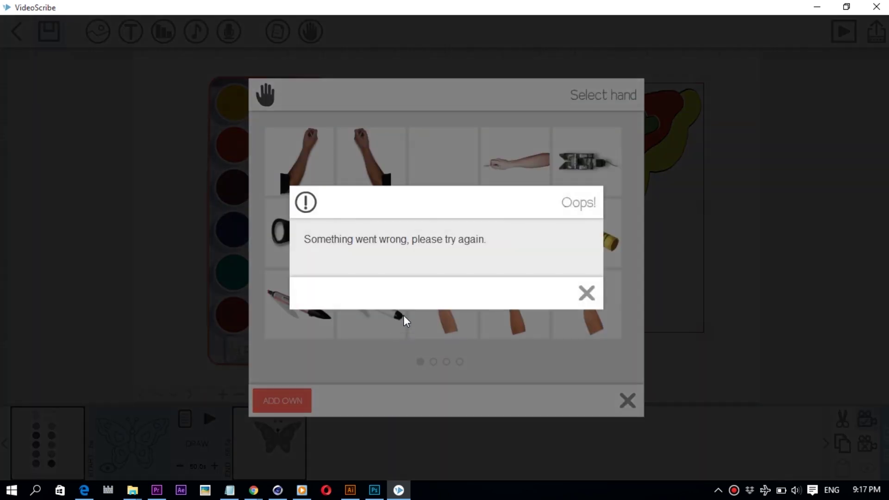
left_click(587, 293)
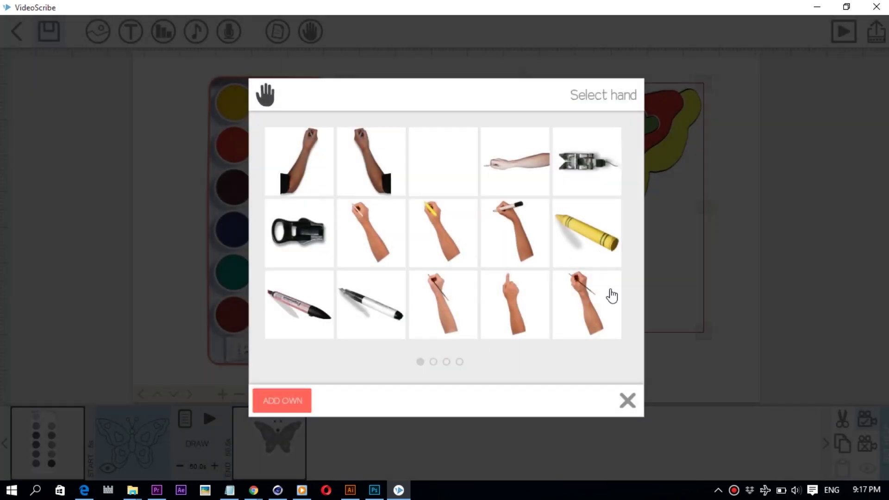
left_click(434, 362)
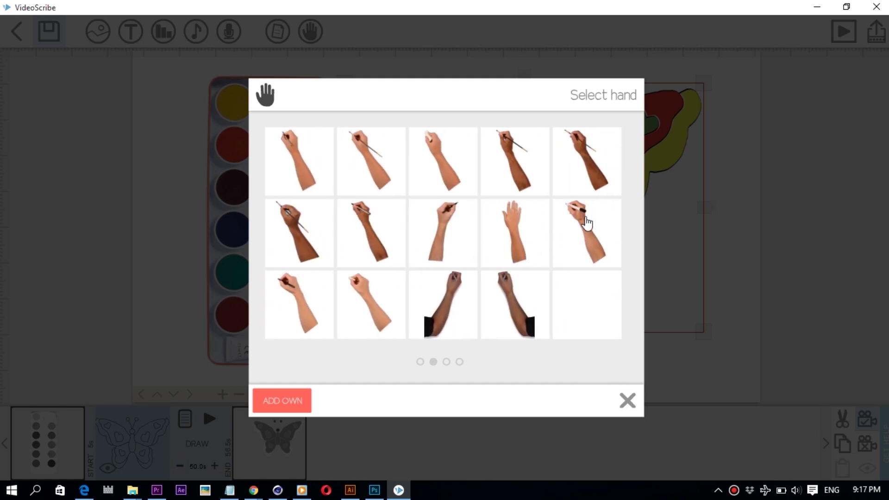
left_click(587, 225)
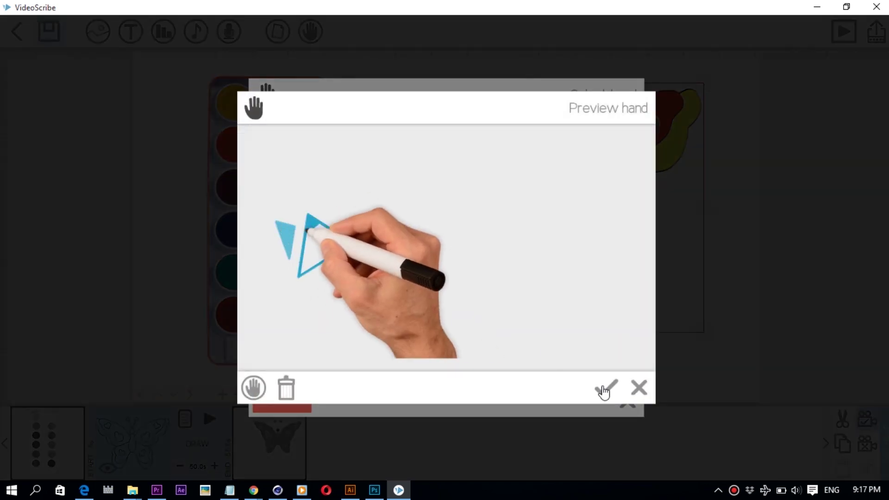
left_click(604, 385)
left_click(582, 387)
Set the coloured butterfly's draw time to 60 seconds and preview how it is coloured in
left_click(280, 460)
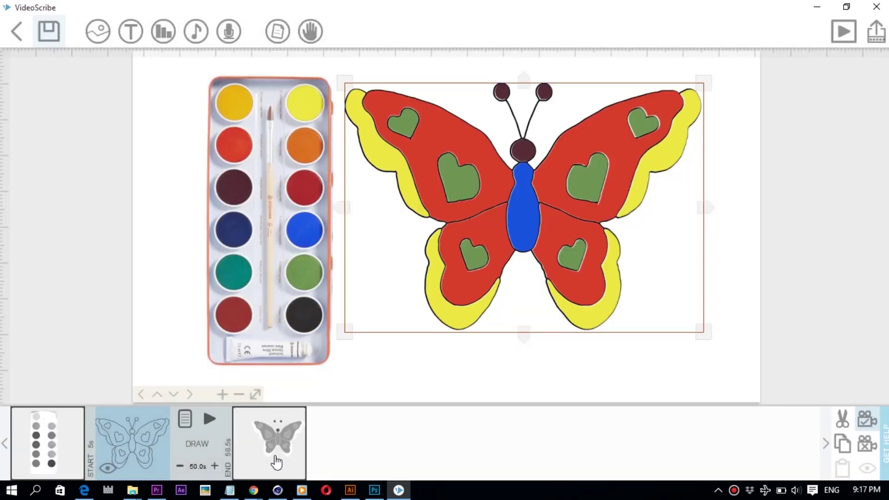
left_click(272, 466)
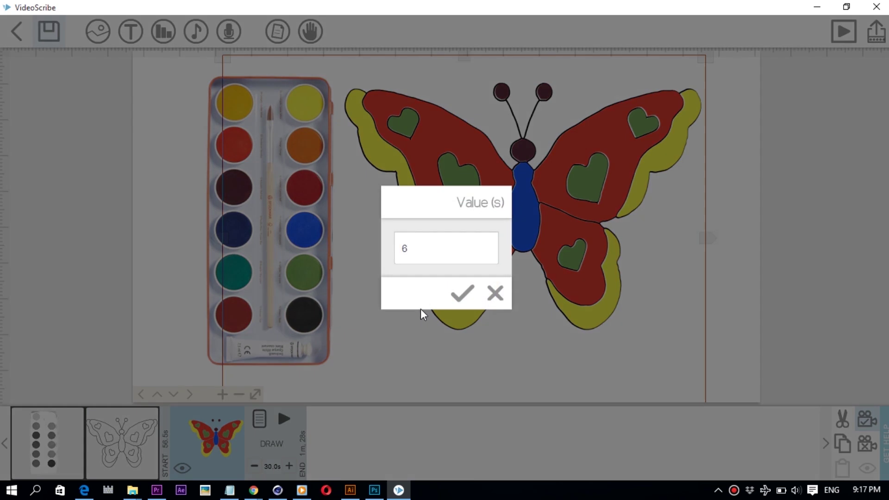
type("60")
left_click(460, 296)
left_click(285, 419)
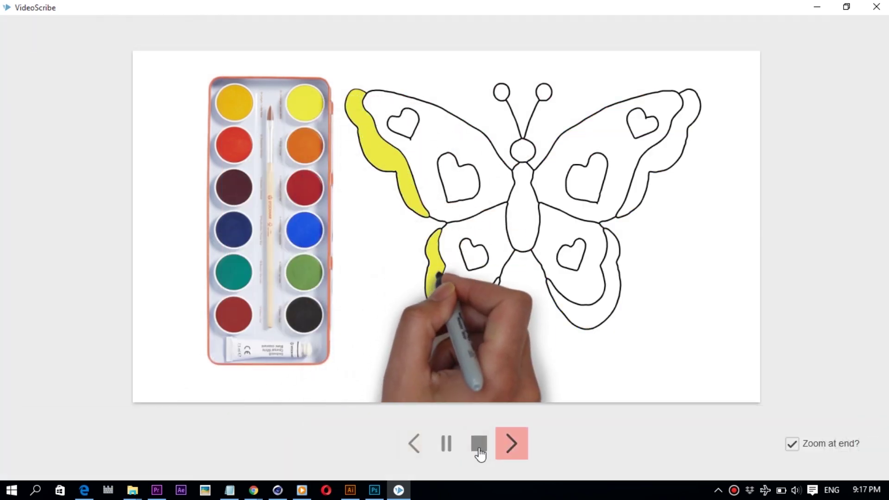
left_click(446, 445)
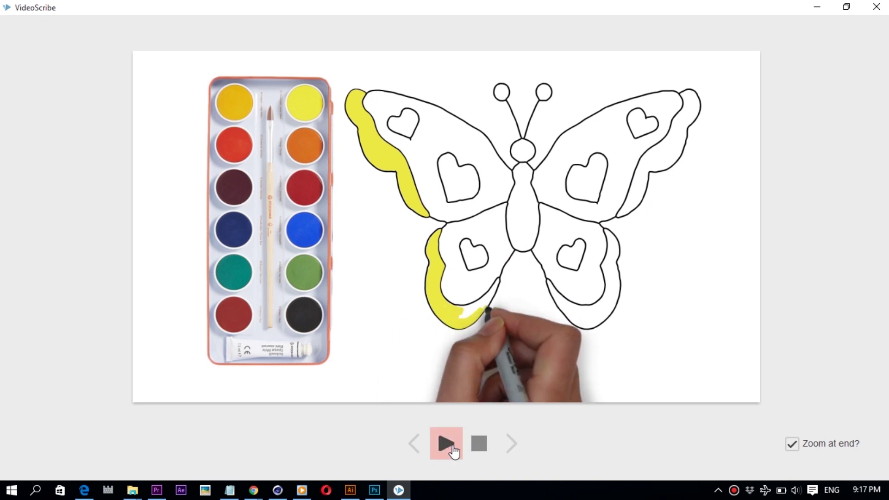
left_click(480, 444)
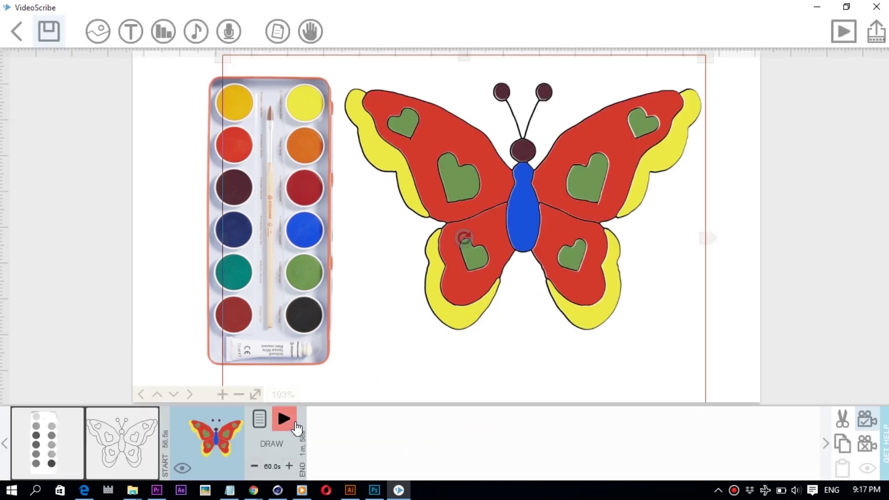
Set the coloured butterfly's draw time to 100 seconds and preview the colouring speed
left_click(269, 465)
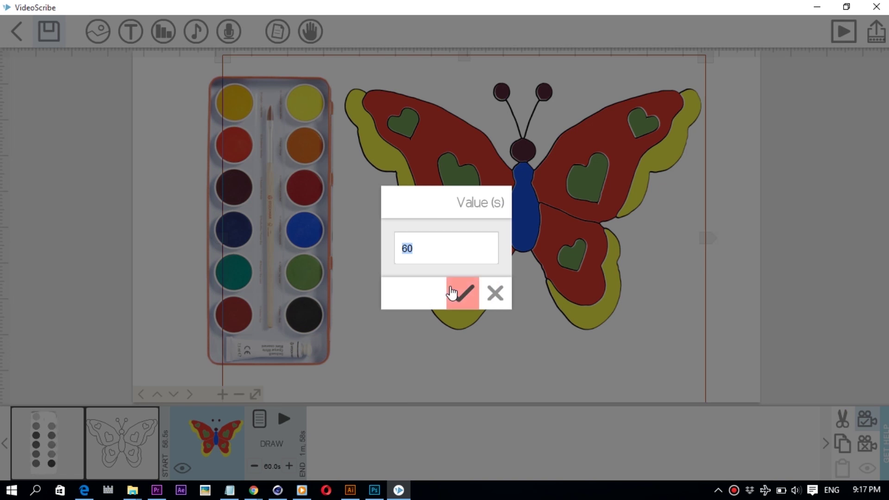
type("1")
type("99")
left_click(460, 291)
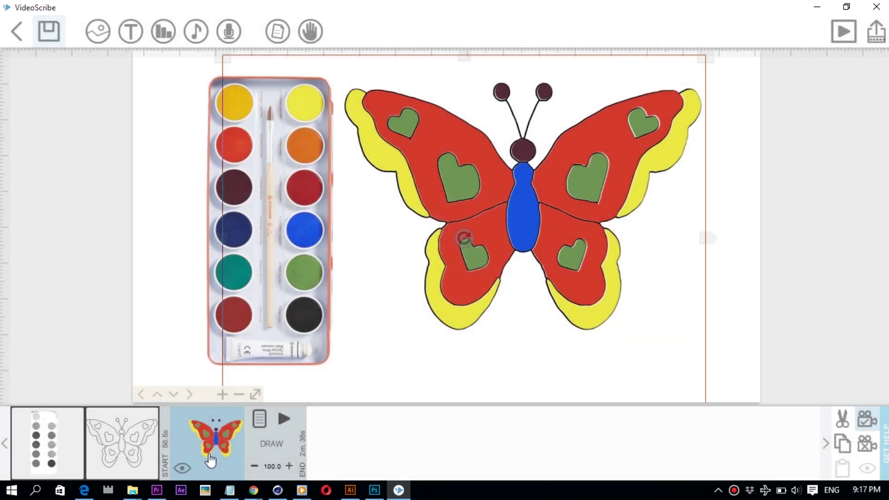
left_click(282, 429)
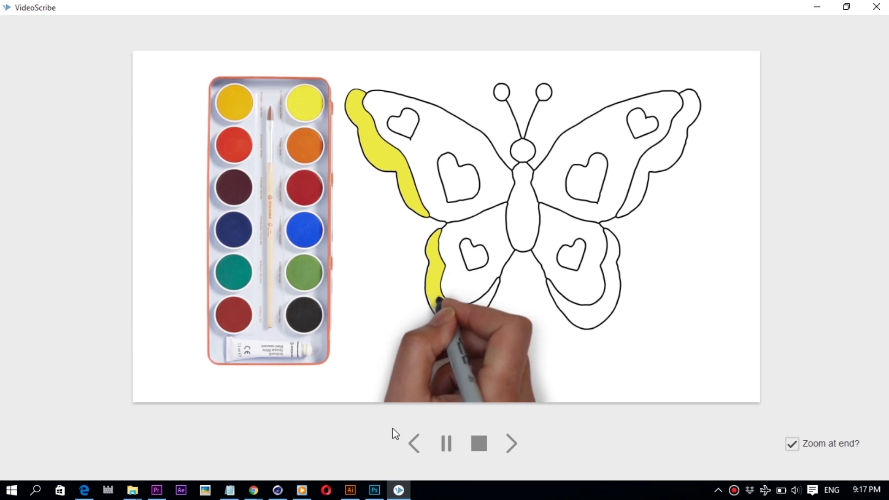
left_click(487, 451)
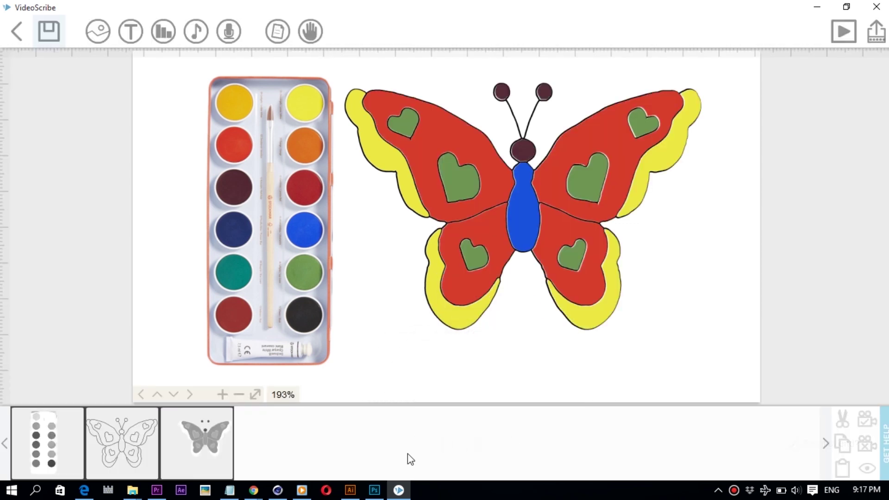
Assign the hand holding a black-handled paintbrush to the coloured butterfly, apply its image properties and preview the colouring
left_click(199, 461)
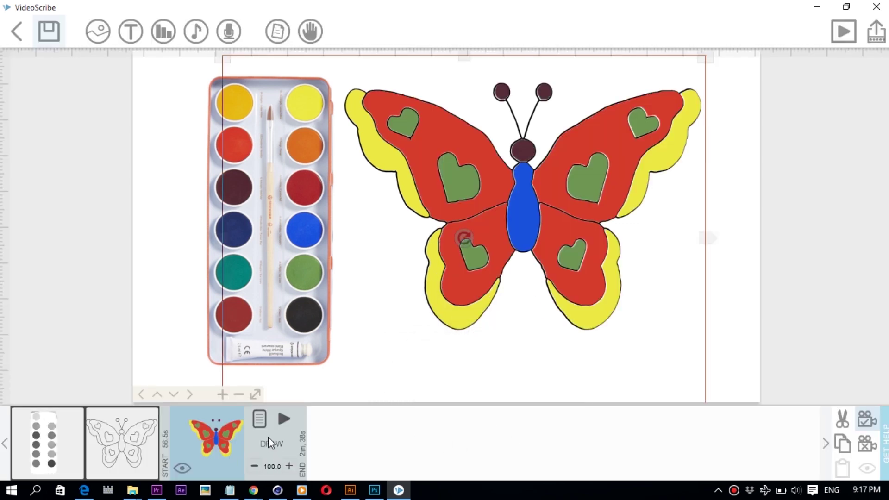
left_click(260, 421)
left_click(345, 381)
left_click(586, 294)
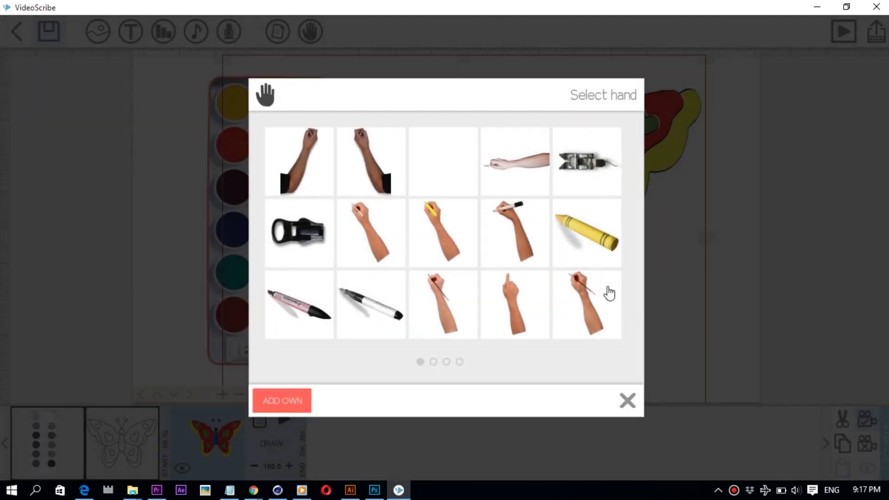
left_click(591, 308)
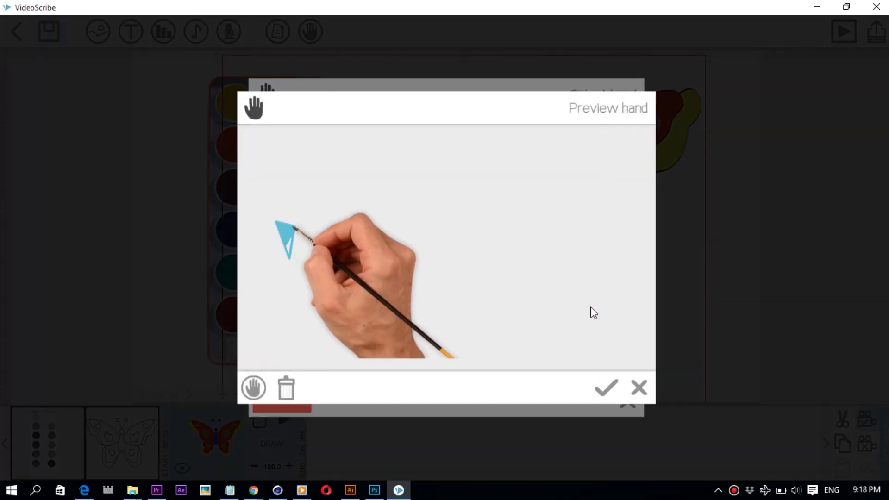
left_click(604, 391)
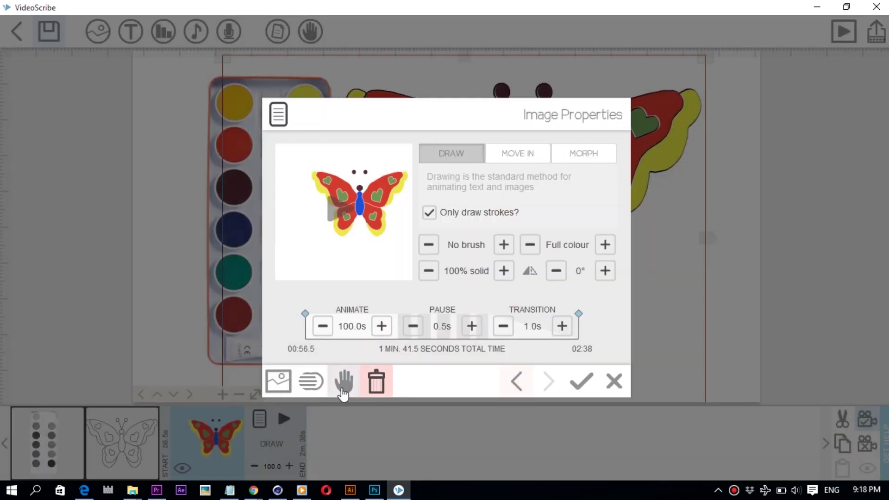
left_click(580, 381)
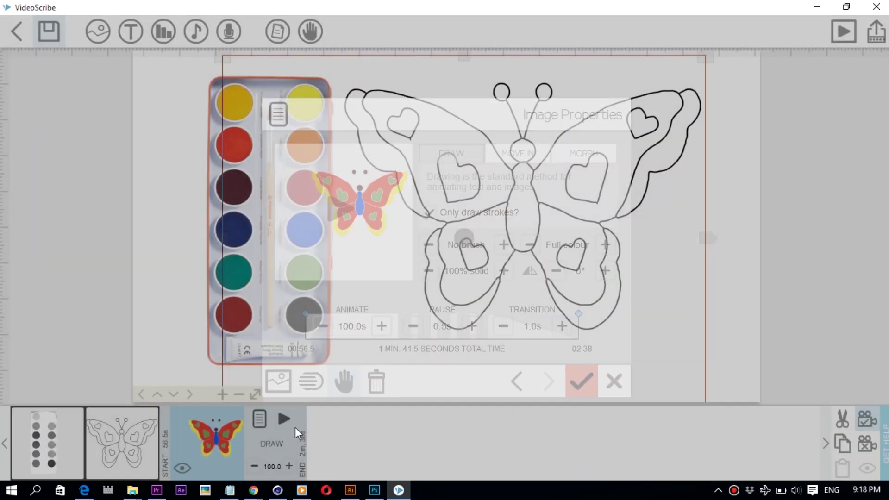
left_click(284, 419)
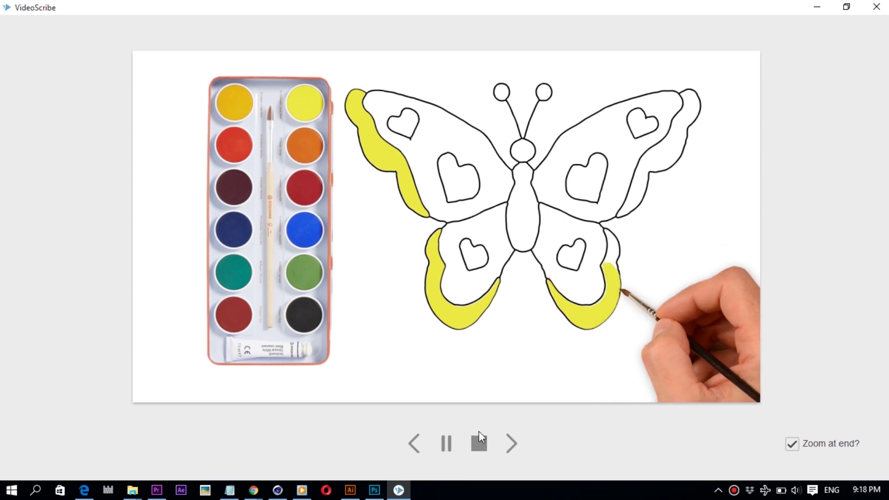
left_click(477, 444)
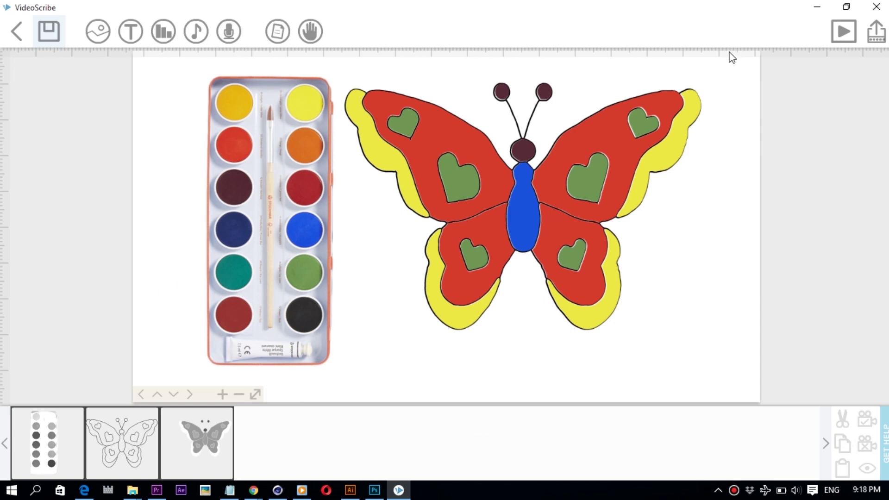
Start publishing the scribe as a video file, with the Quicktime MOV format and a frame rate of 50
left_click(878, 45)
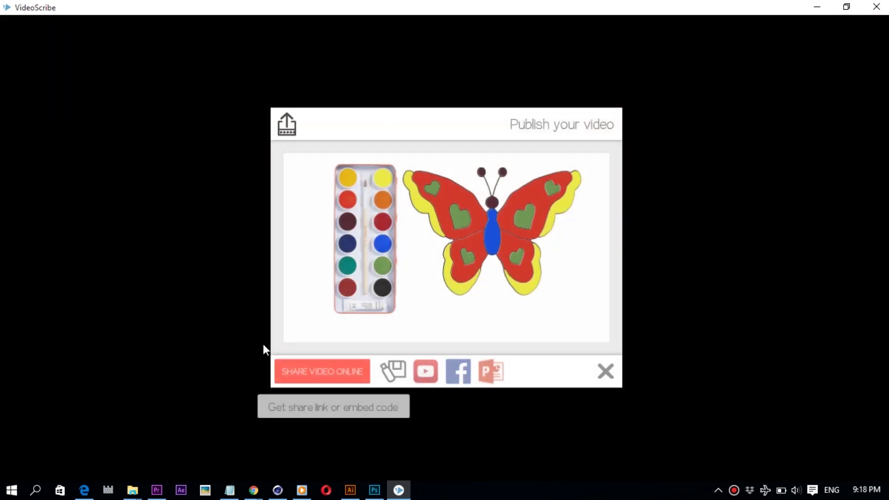
left_click(395, 378)
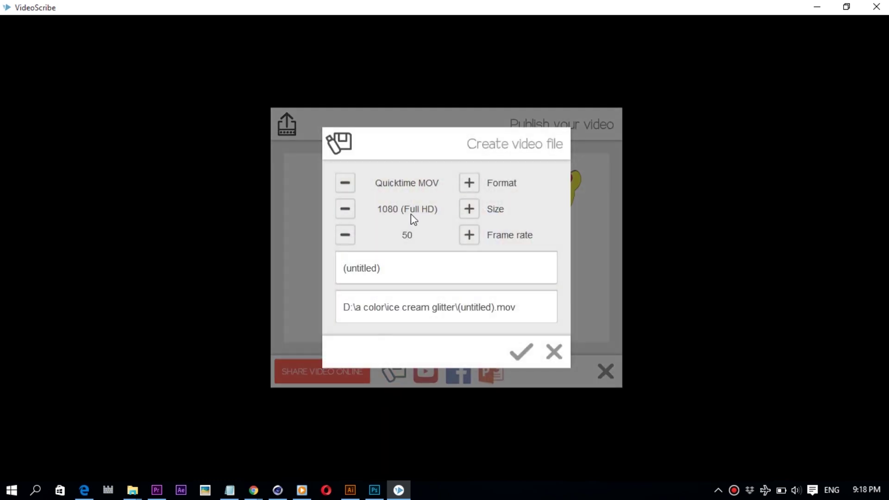
left_click(469, 188)
left_click(348, 188)
left_click(347, 187)
left_click(471, 184)
left_click(470, 184)
left_click(471, 185)
left_click(472, 185)
left_click(473, 185)
left_click(471, 185)
left_click(351, 239)
left_click(472, 237)
left_click(349, 239)
Name the video file "butterfly coloring" and start creating it
left_click_drag(319, 268, 296, 271)
type("bu")
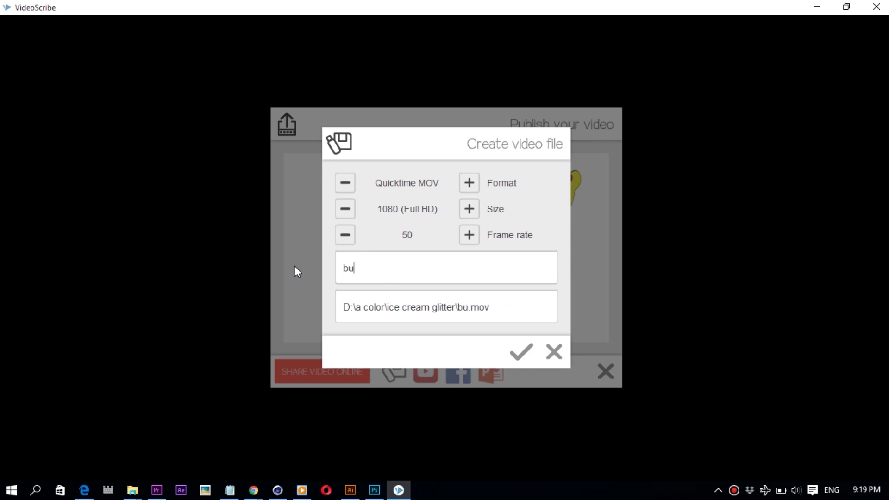
type("tterfly coloring")
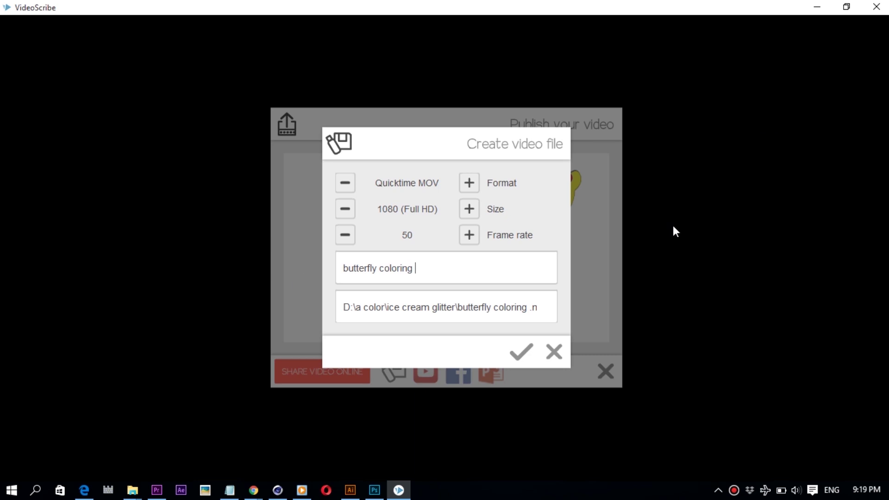
left_click(518, 368)
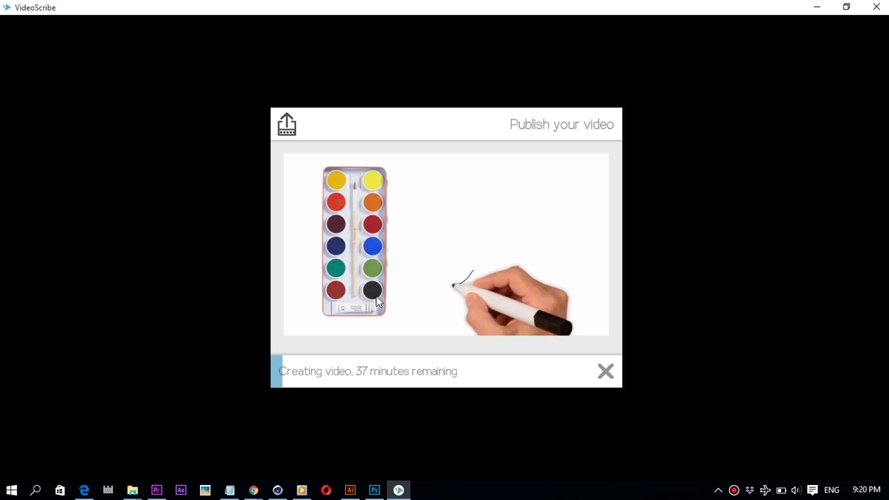
Switch to Illustrator and collapse the Layers panel to view the whole butterfly artwork
left_click(818, 8)
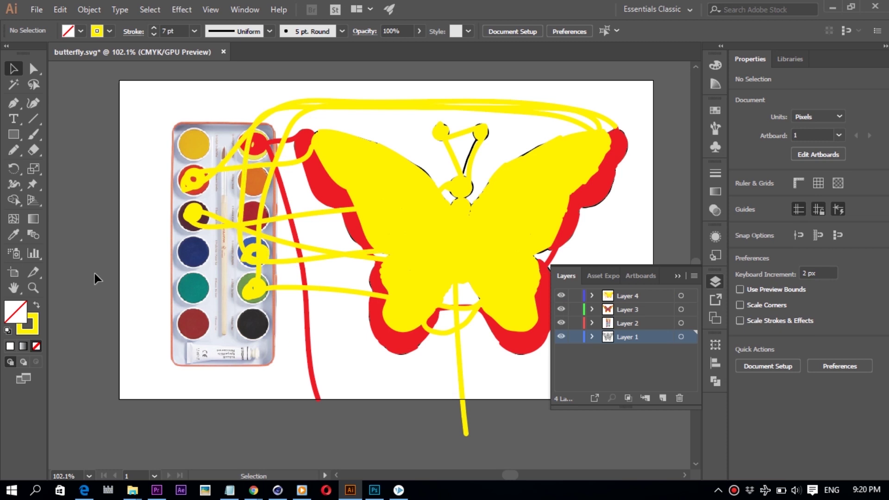
left_click(679, 277)
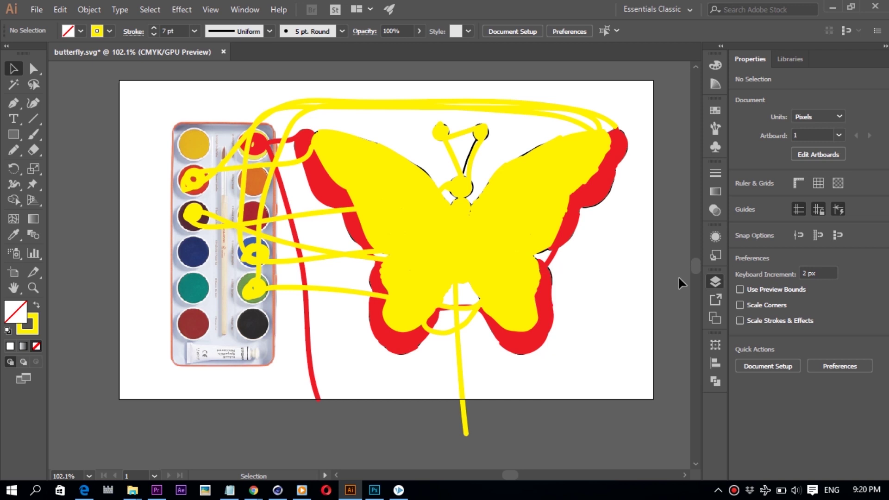
scroll(70, 261, "down", 1)
scroll(70, 260, "up", 3)
scroll(618, 250, "down", 1)
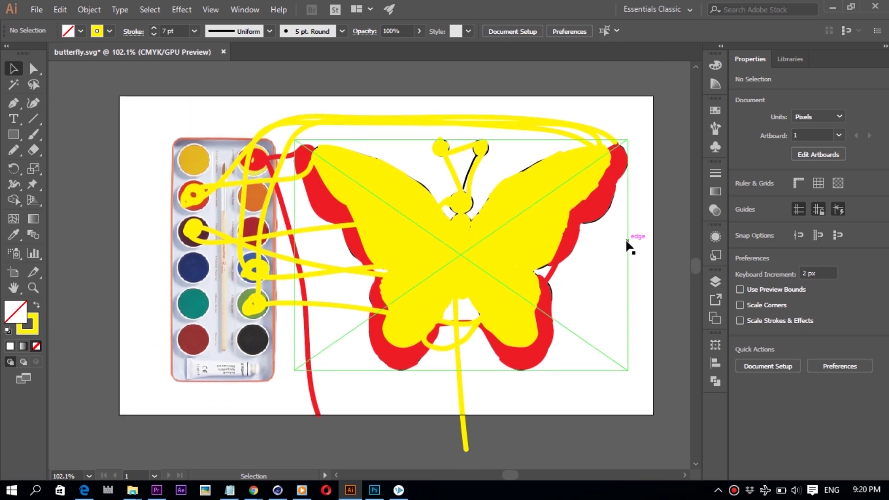